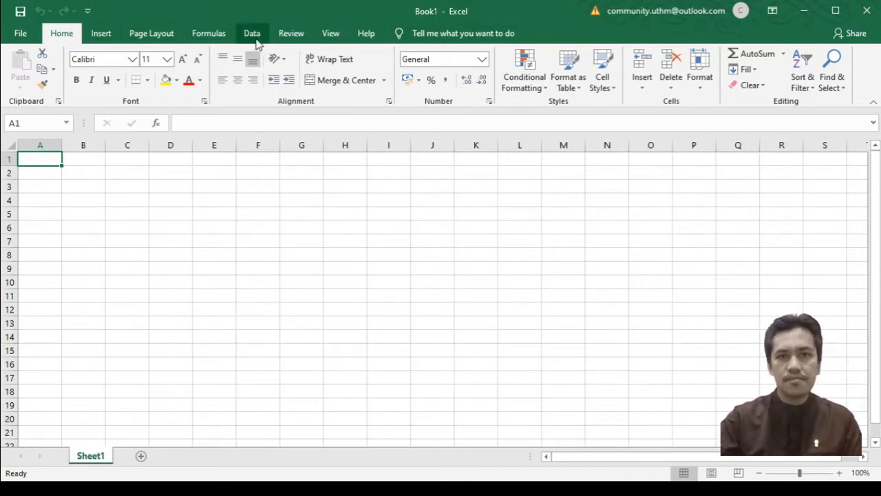
Step: Enter the numbers 3, 4 and 2 down cells C3 to C5
left_click(252, 35)
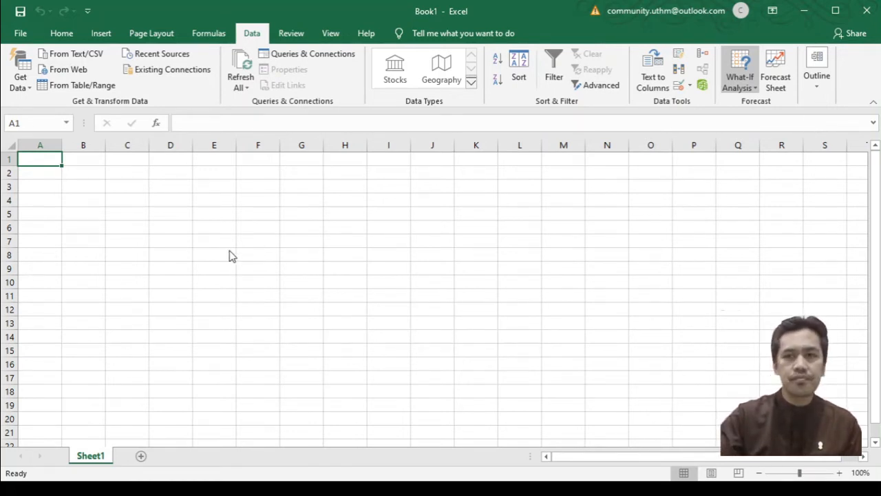
left_click(120, 189)
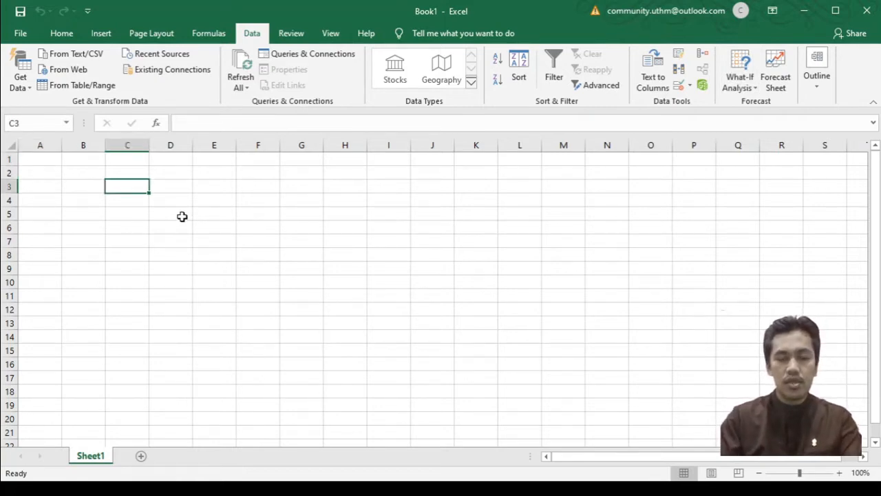
type("3")
key("Return")
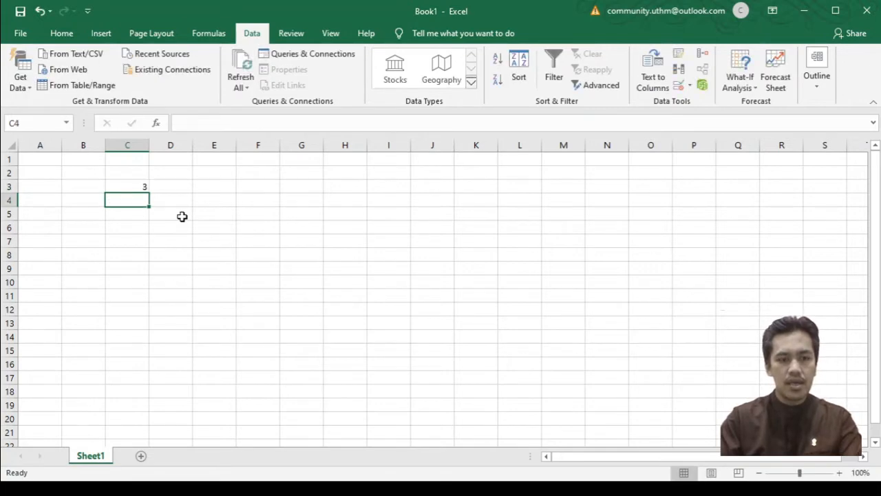
type("4")
key("Return")
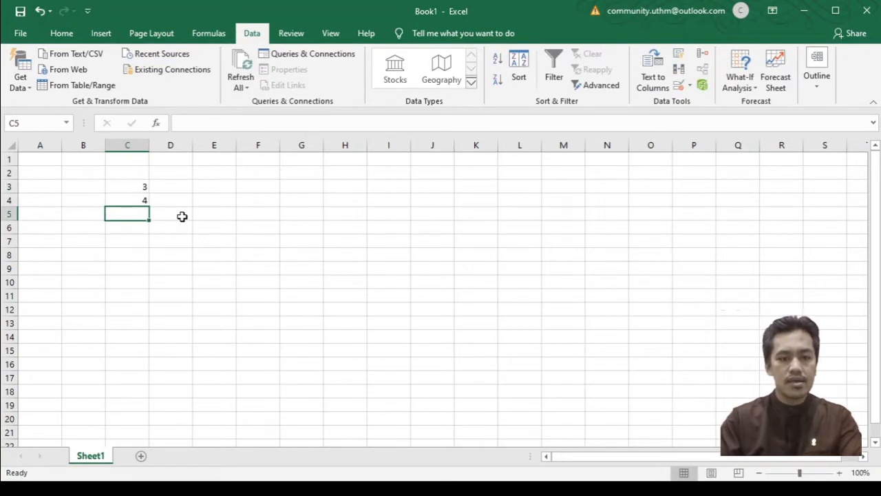
type("2")
key("Return")
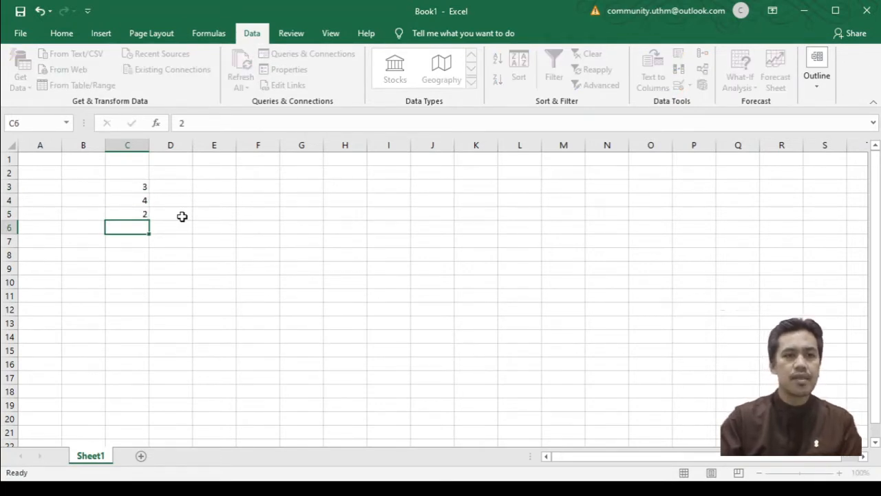
Step: Enter the formula =SUM(C3:C5) in cell C7 to total the three numbers
key("Return")
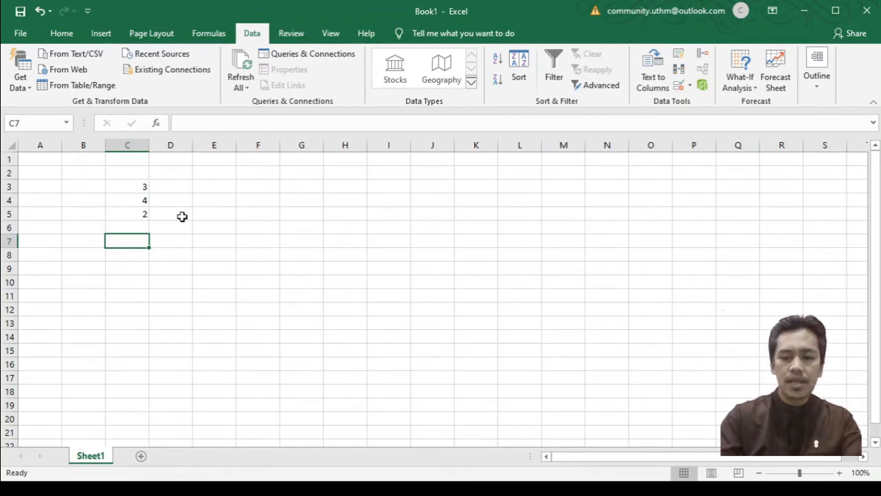
type("=su")
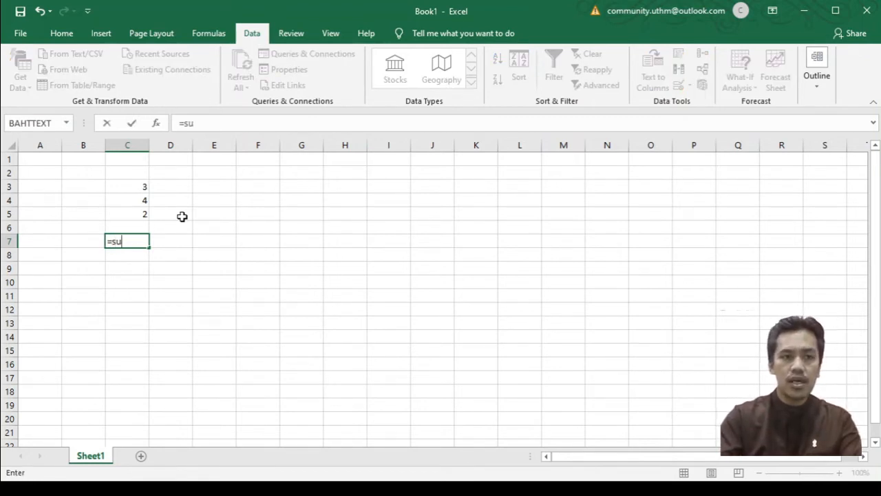
type("m")
key("Tab")
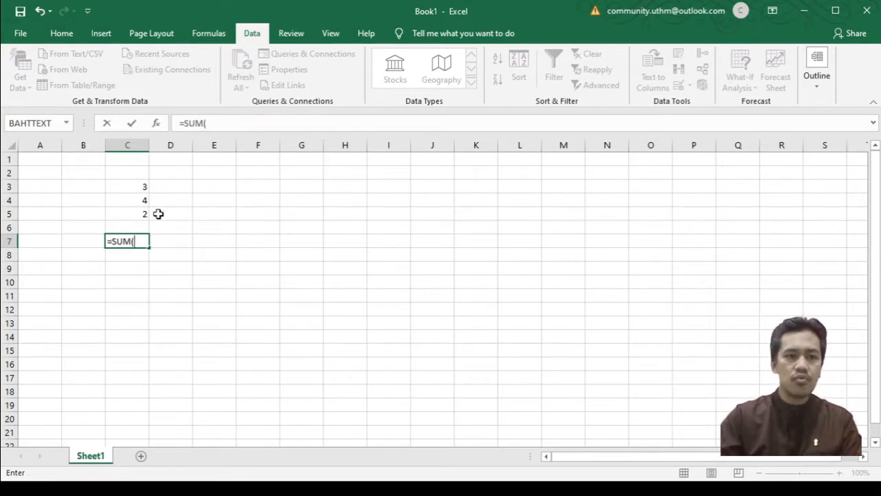
left_click_drag(138, 187, 133, 216)
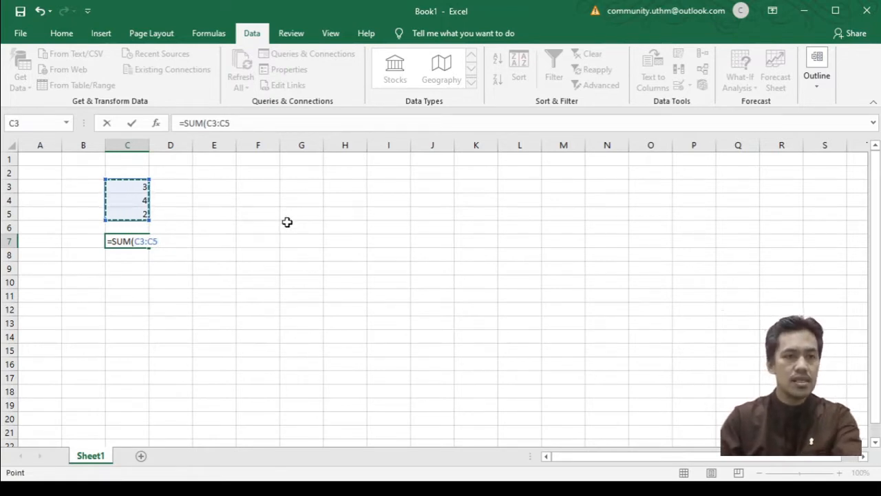
type(")")
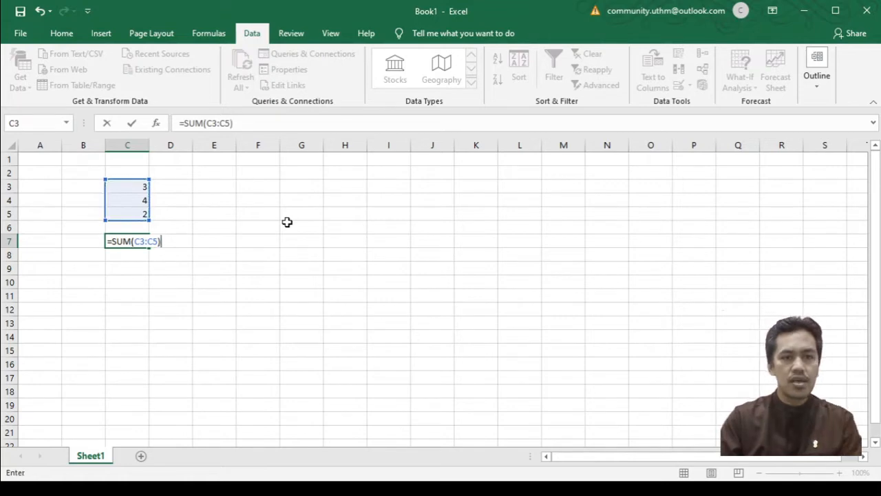
key("Return")
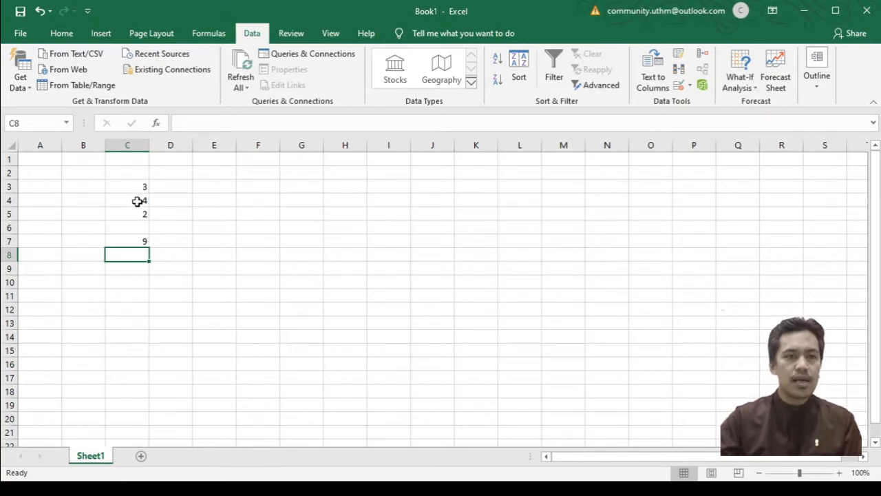
Step: Label the three numbers Data 1, Data 2 and Data 3 in cells B3 to B5
left_click(90, 189)
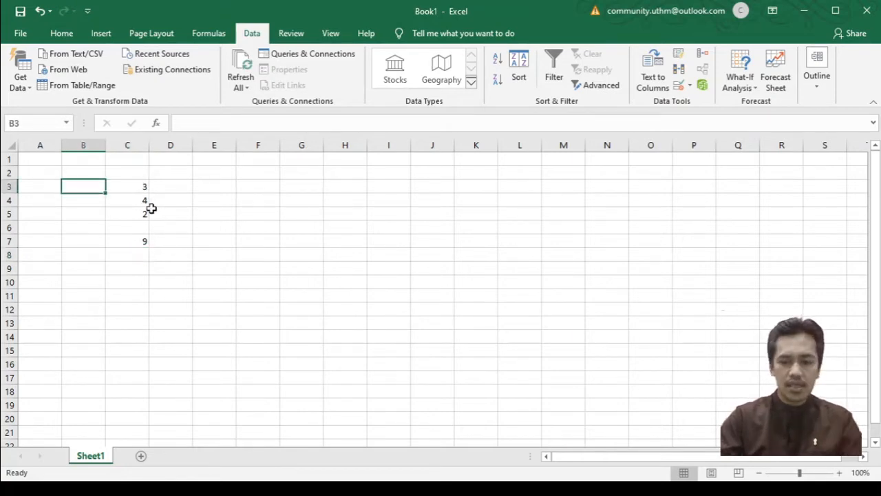
type("Data 1")
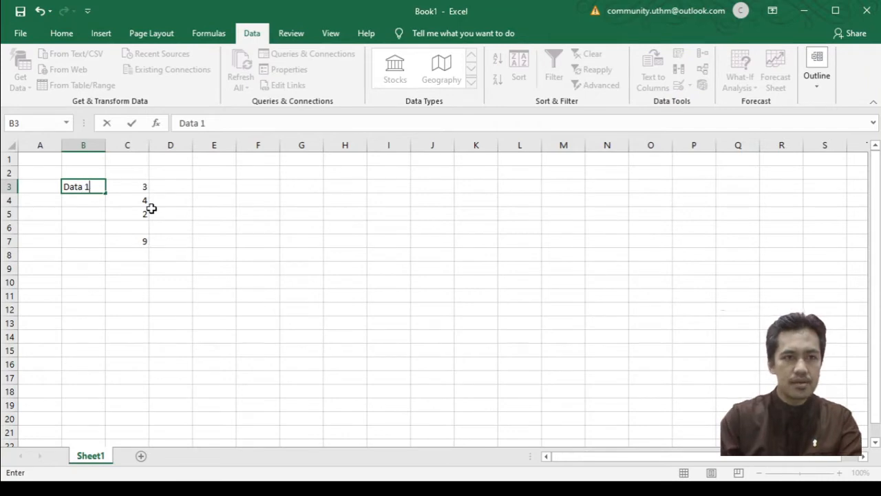
key("Return")
type("Data 2")
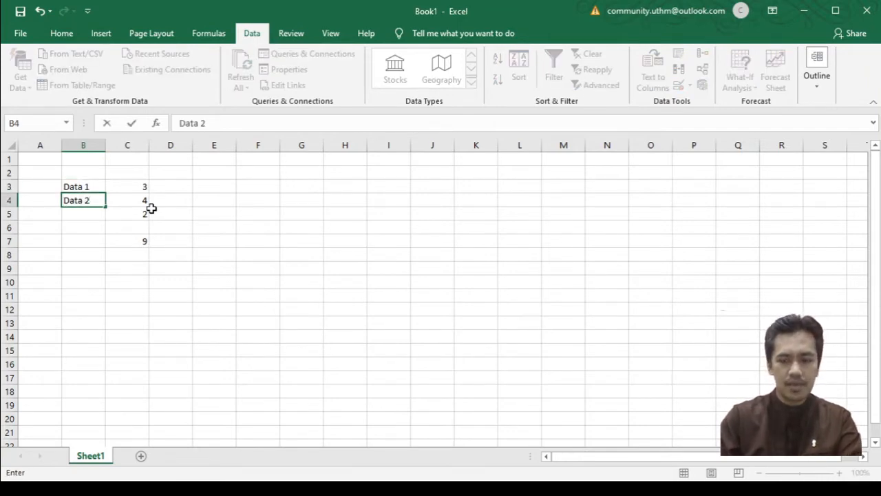
key("Return")
type("D")
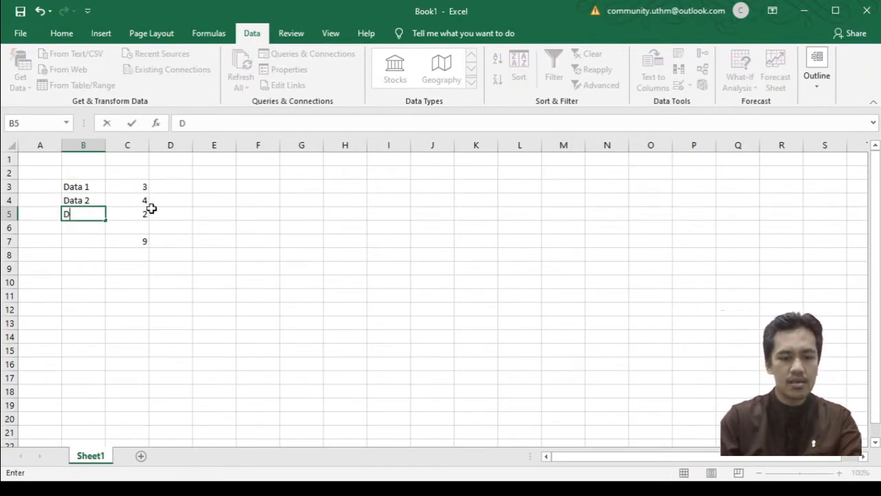
type("ata 3")
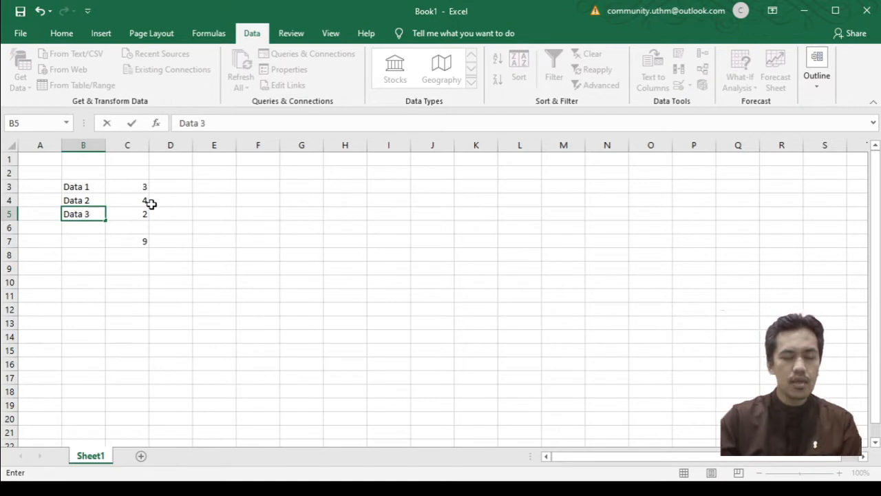
Step: Clear the Data 1 value in cell C3
left_click(122, 185)
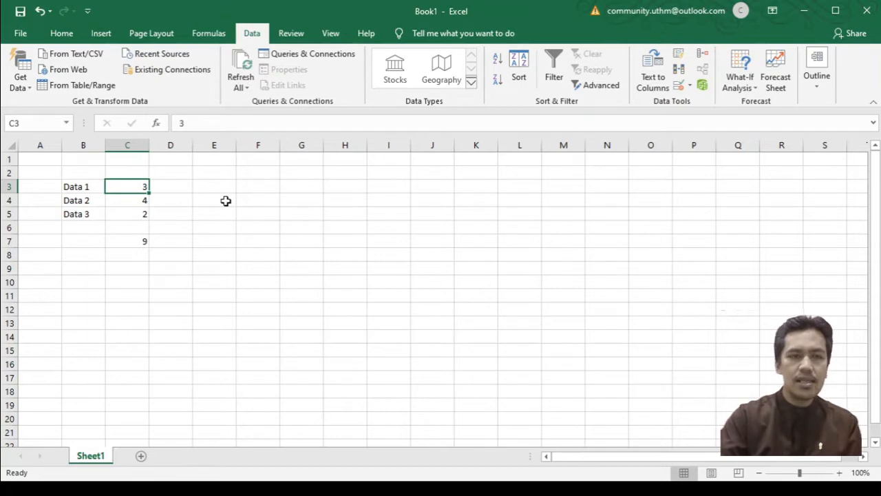
key("BackSpace")
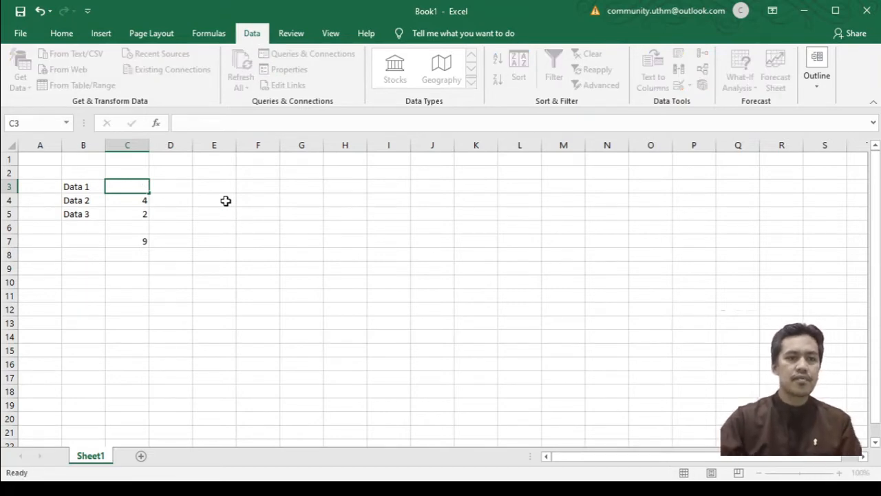
left_click(226, 201)
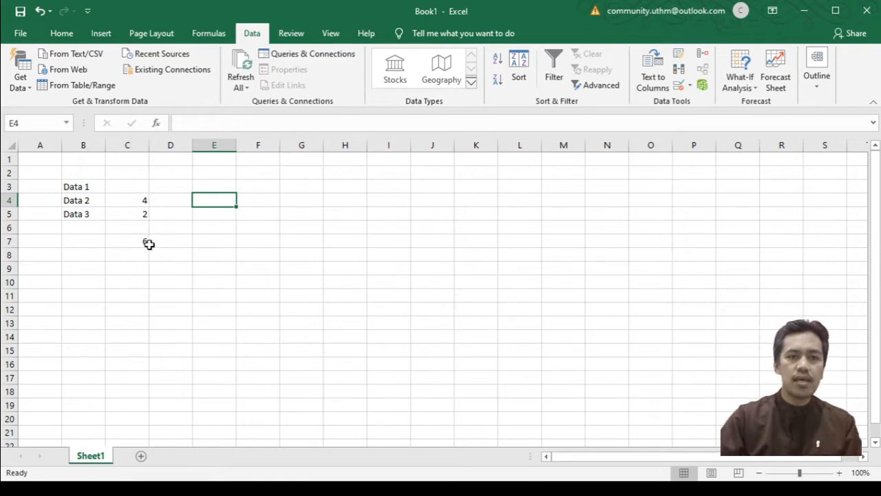
left_click(140, 187)
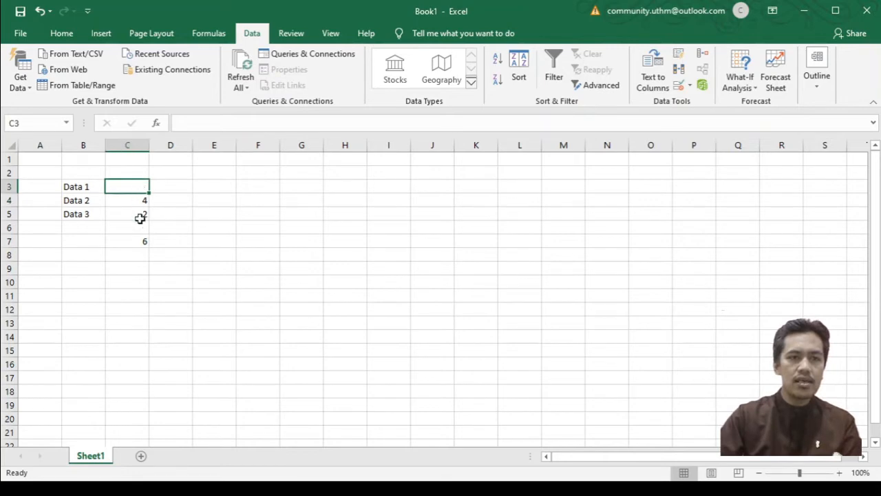
Step: Label the total "Nilai Akhir" in cell B7 and widen column B slightly
left_click(97, 246)
type("Nilai Akhir")
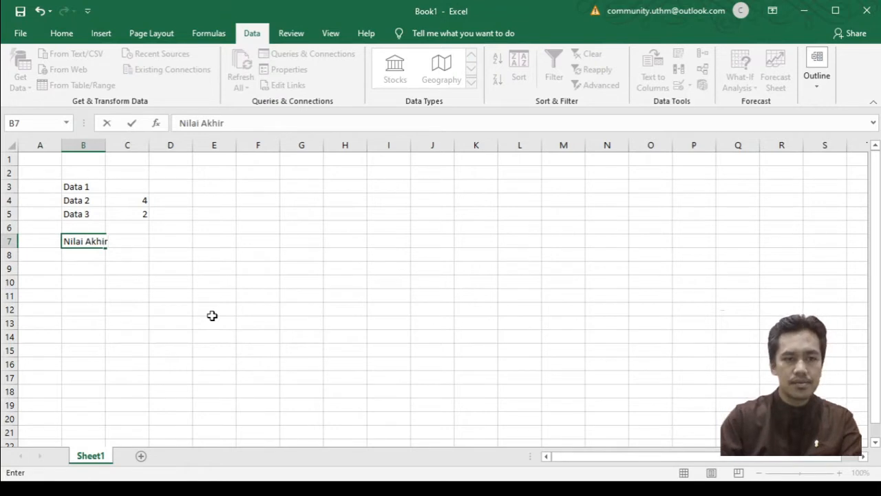
left_click(212, 312)
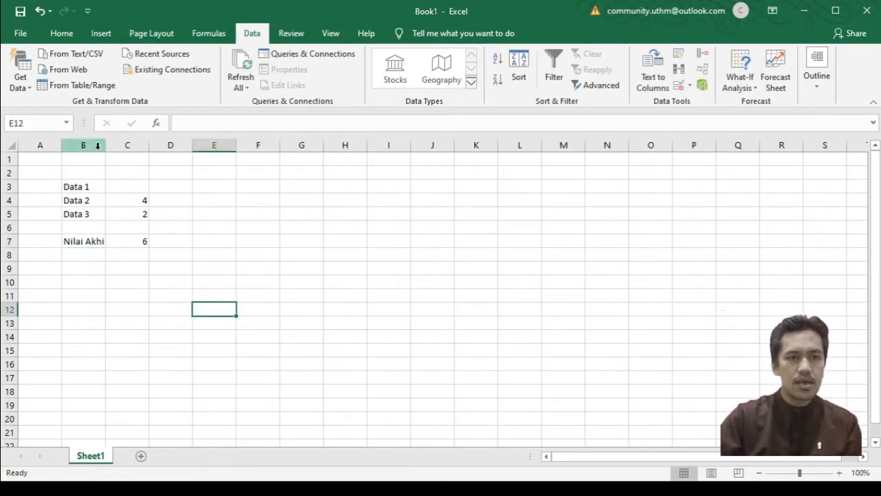
mouse_move(105, 145)
left_mouse_down()
mouse_move(115, 145)
mouse_move(107, 150)
left_mouse_up()
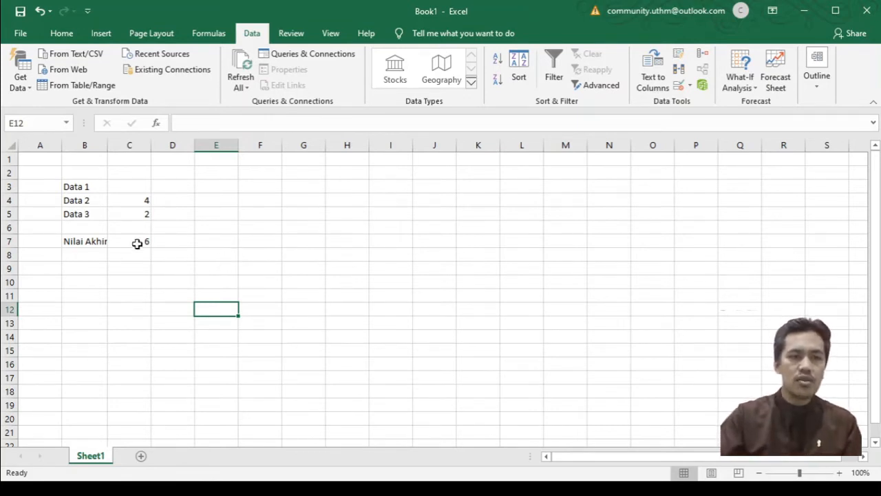
Step: Temporarily enter 3 as the Data 1 value in cell C3 and clear the cell again
left_click(146, 187)
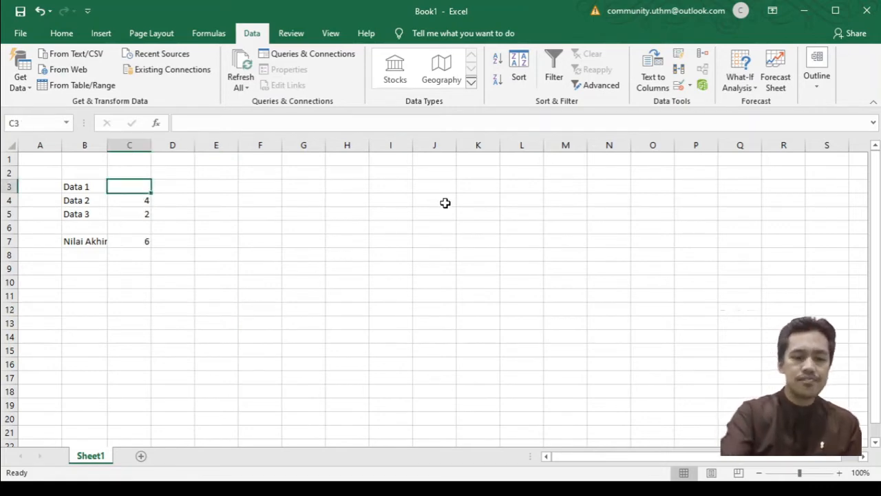
type("3")
key("Return")
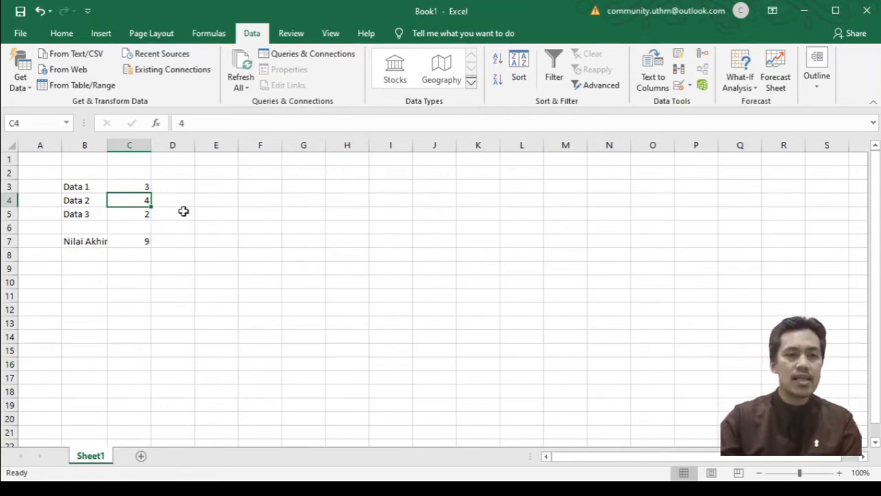
left_click(135, 185)
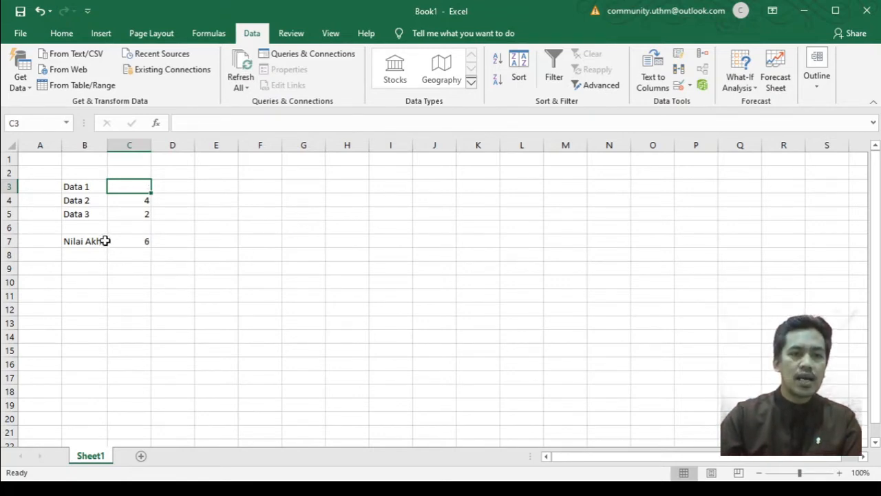
Step: Widen column B to fit the Nilai Akhir label and center the contents of cells C3 to C7 horizontally
left_click_drag(106, 148, 116, 148)
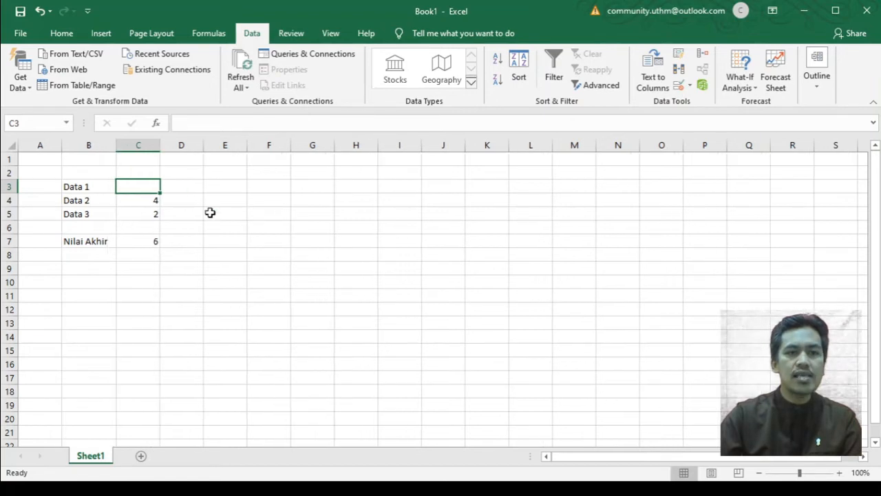
left_click_drag(148, 243, 147, 180)
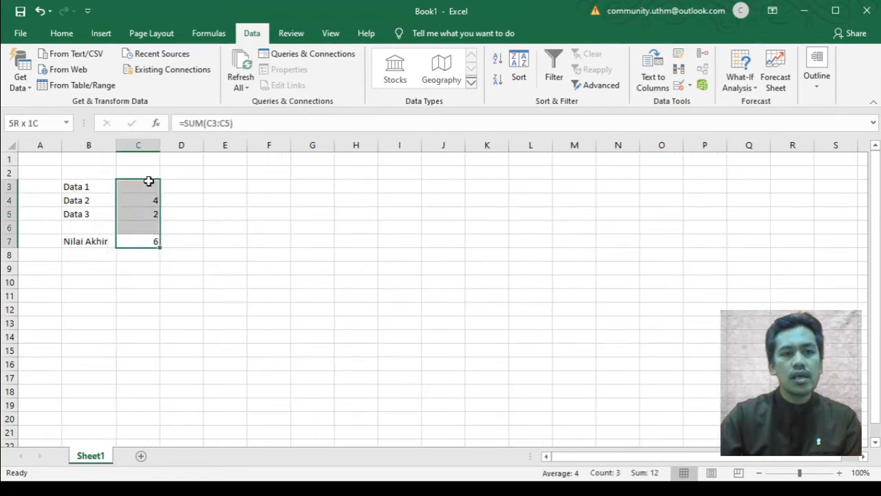
left_click(73, 38)
left_click(238, 80)
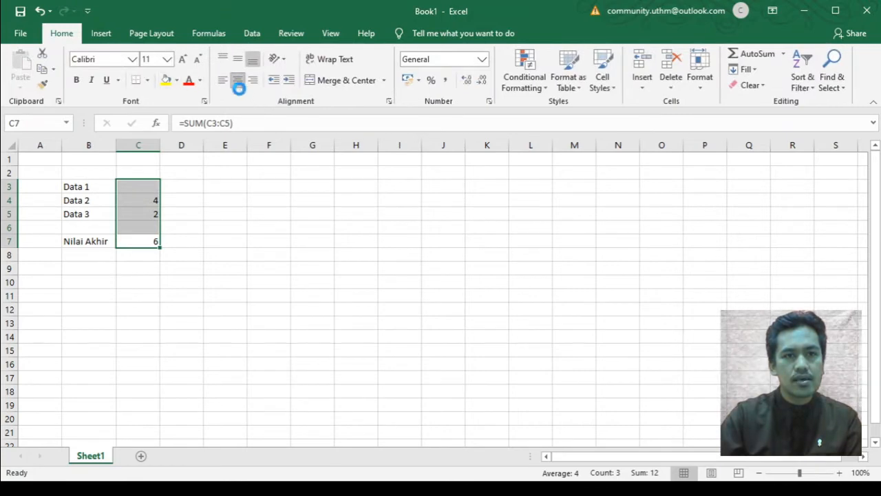
left_click_drag(233, 192, 227, 201)
Step: Add a border around all four sides of the empty Data 1 cell C3
left_click(142, 185)
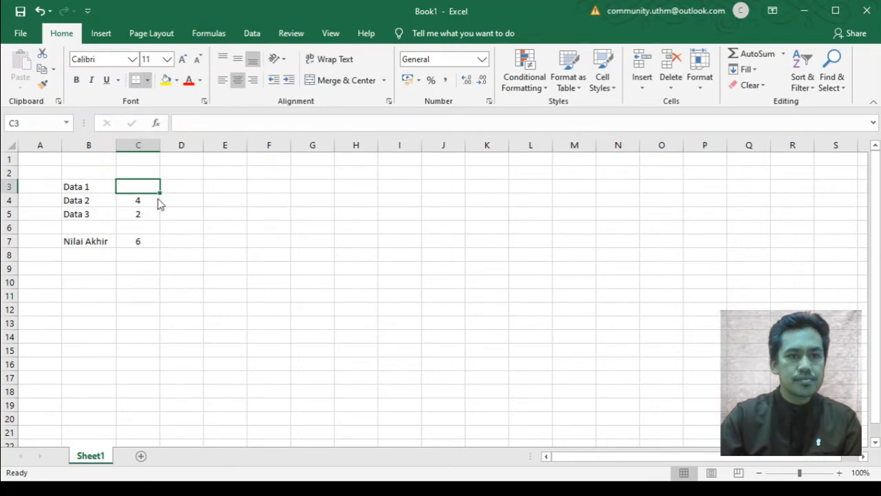
left_click(256, 223)
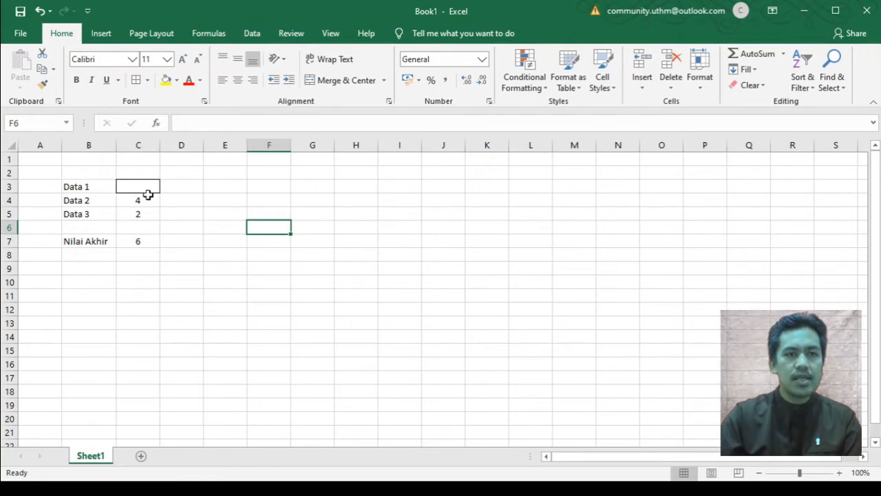
left_click(178, 242)
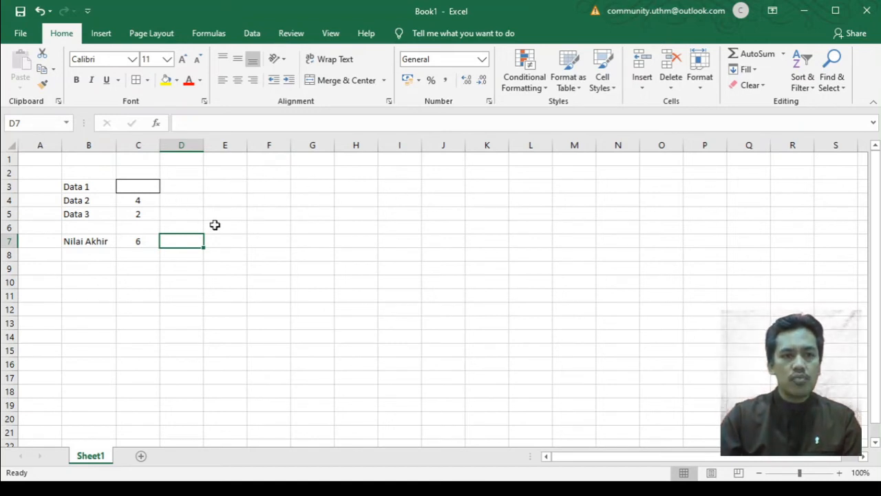
Step: Run Goal Seek to bring the Nilai Akhir total in C7 to 9 by changing cell C3, and accept the solution
left_click(141, 241)
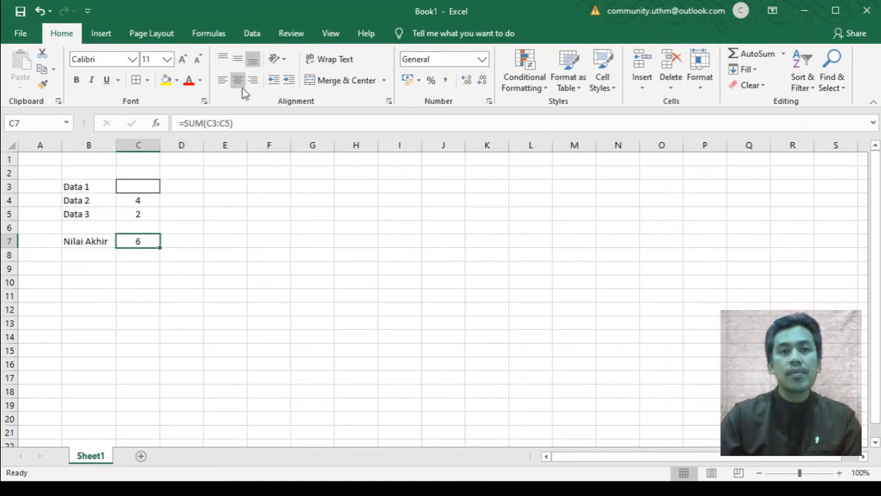
left_click(250, 35)
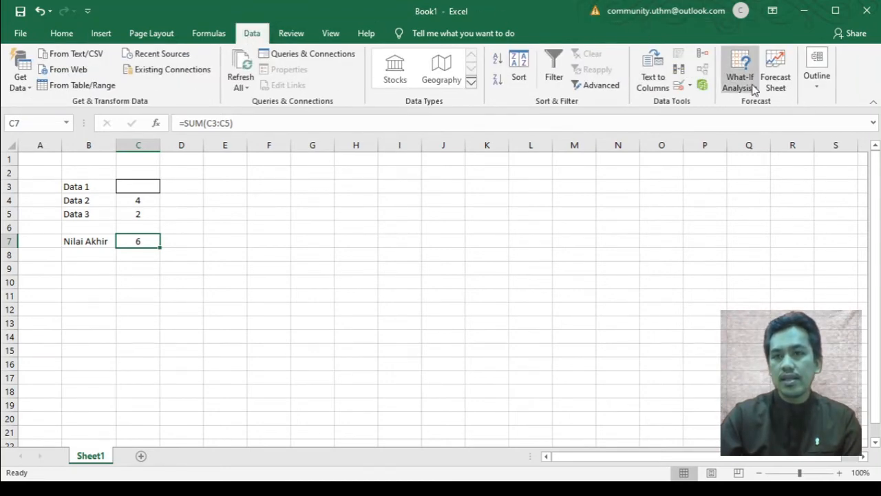
left_click(749, 123)
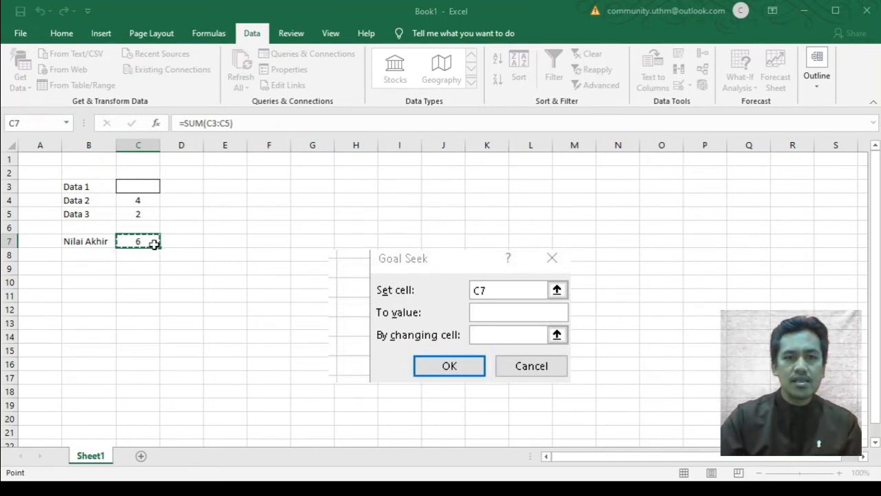
left_click(441, 221)
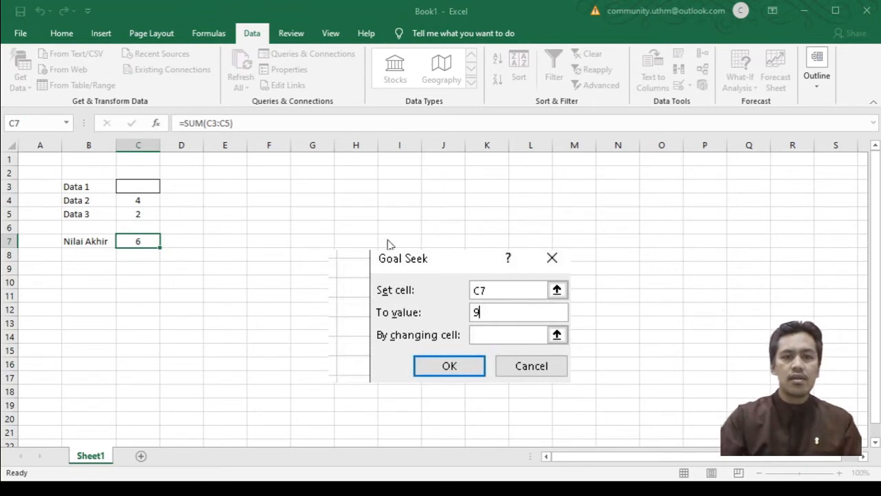
key("Tab")
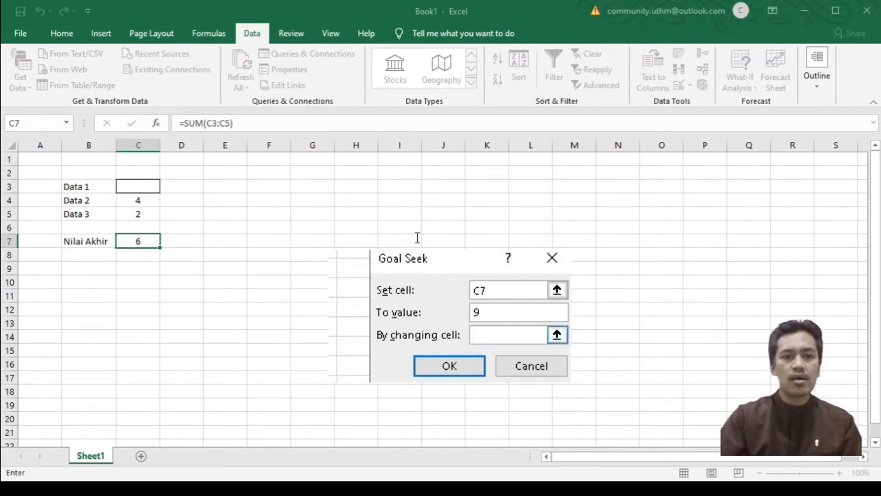
left_click(143, 187)
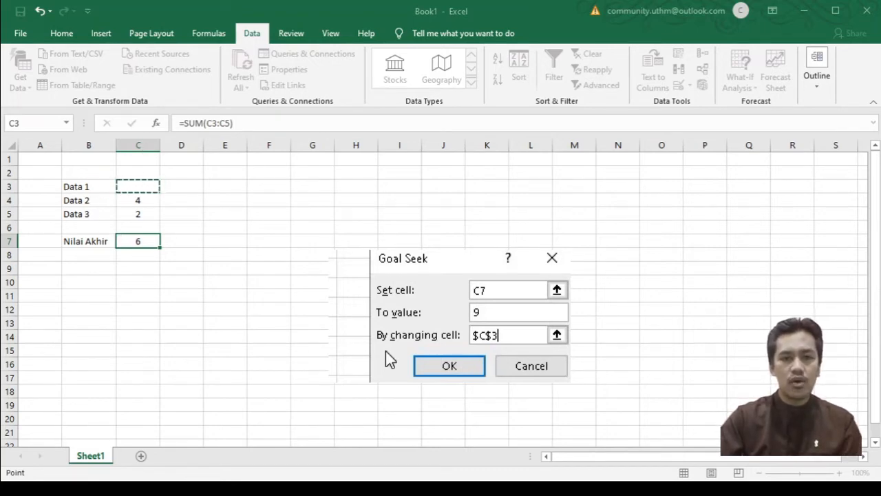
left_click(432, 364)
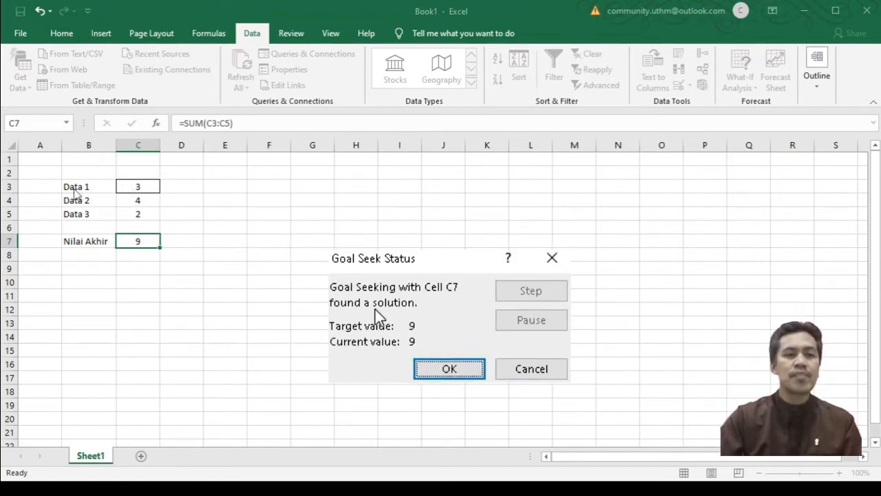
key("Return")
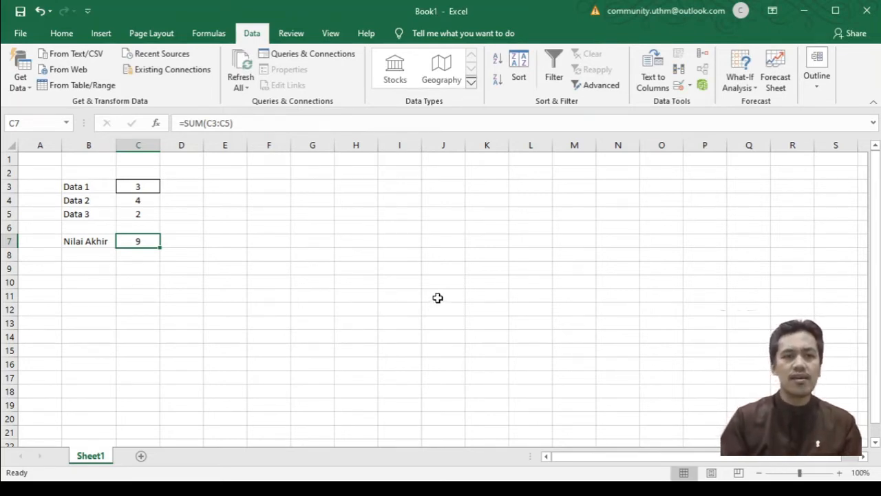
Step: Enter the heading "Purata" in cell E2
left_click(236, 173)
type("Purata")
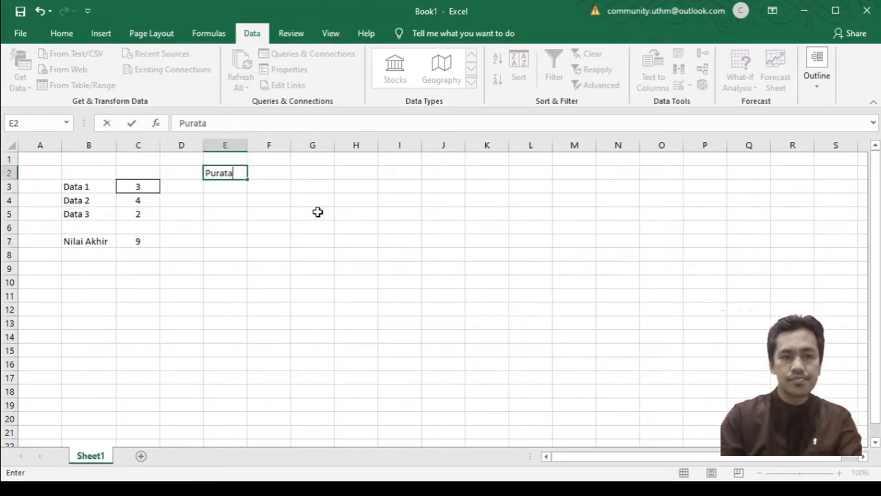
key("Return")
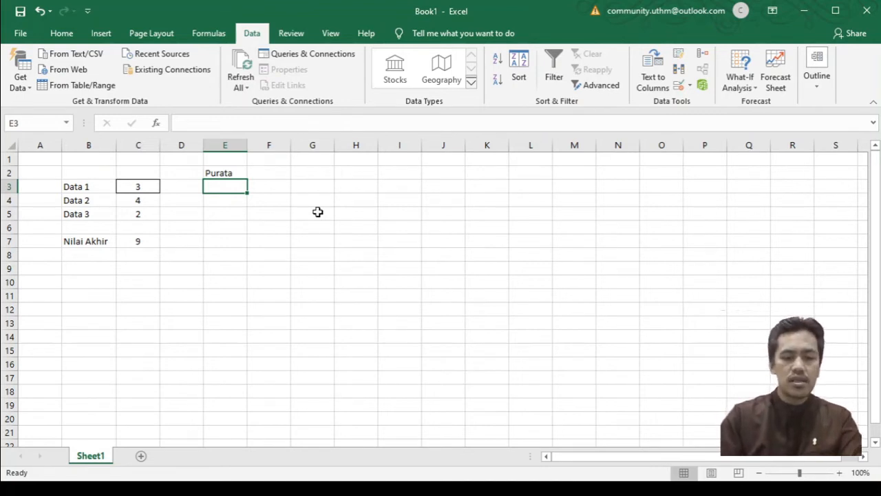
Step: Enter the values 23, 43, 72, 88, 12 and 38 in cells E3 to E8 under the Purata heading
type("23")
key("Return")
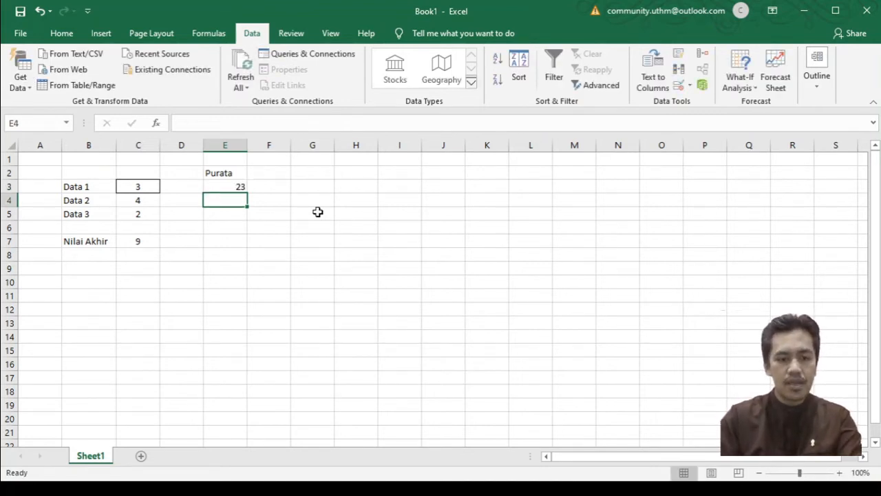
type("4")
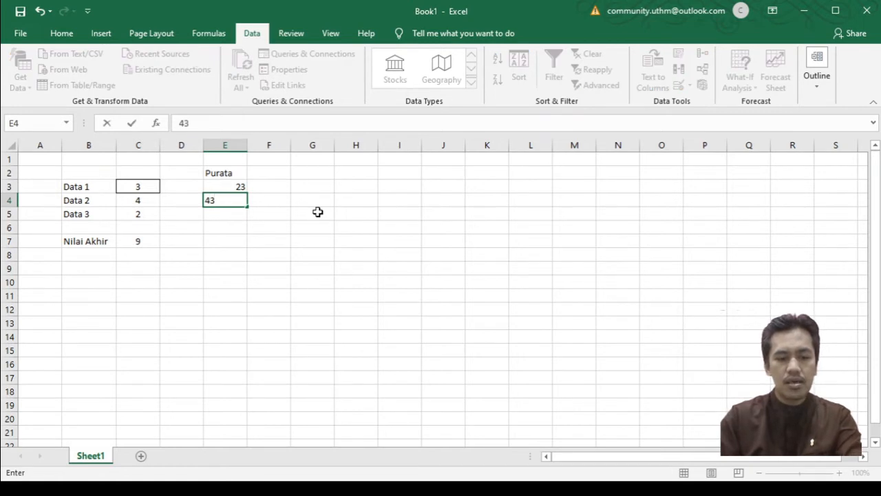
type("3")
key("Return")
type("72")
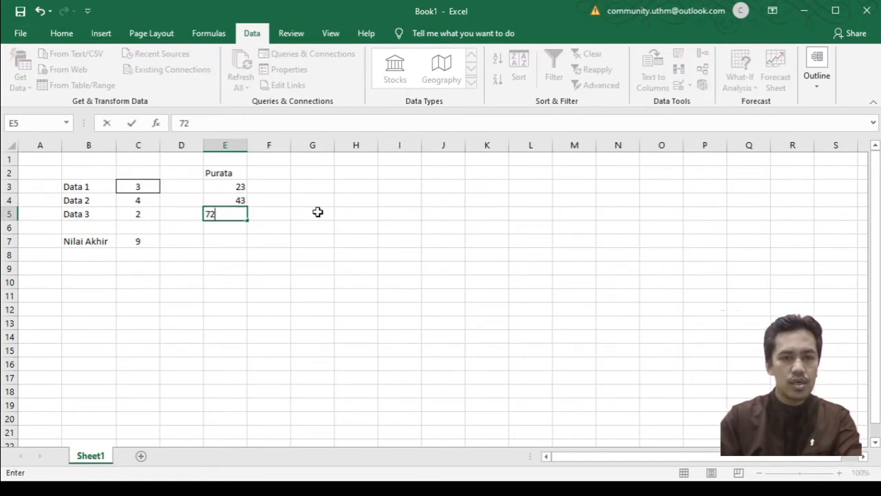
key("Return")
type("88")
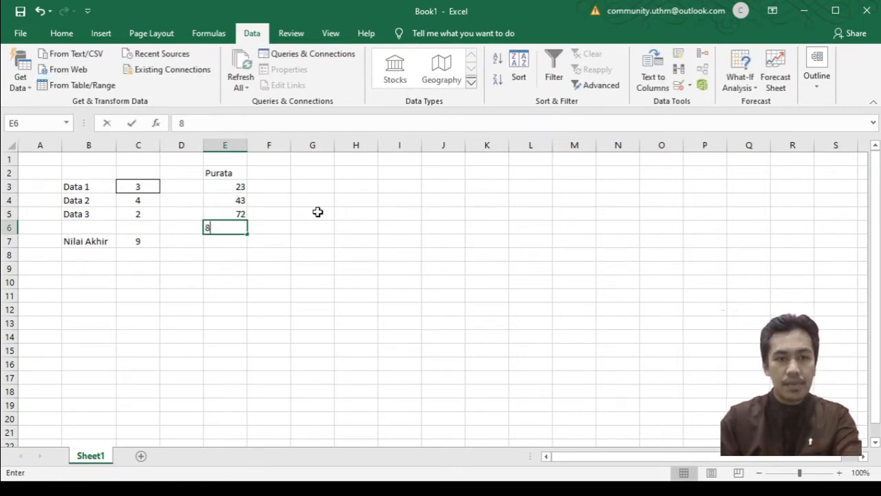
key("Return")
type("12")
key("Return")
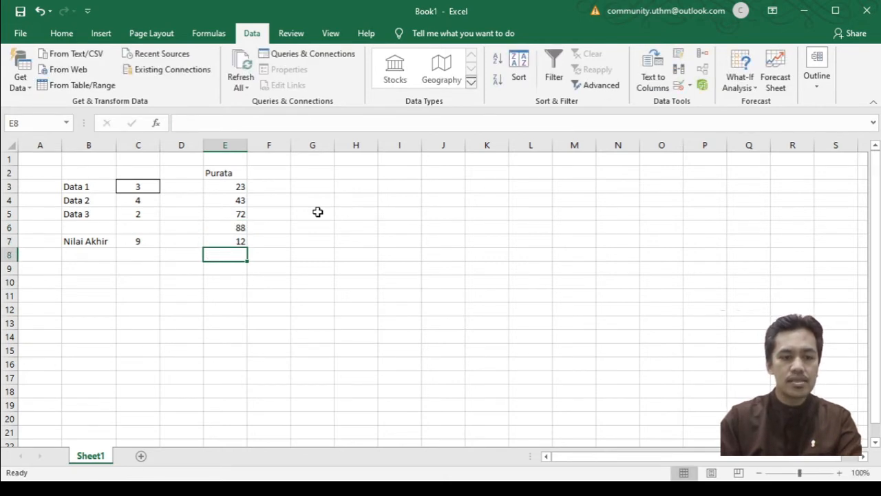
type("38")
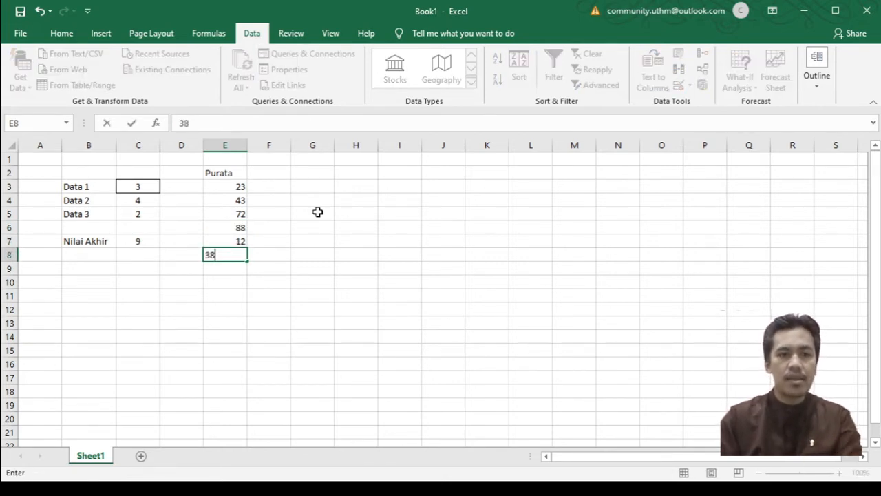
key("Return")
Step: Label the average row by entering "Purata" in cell D10
key("Return")
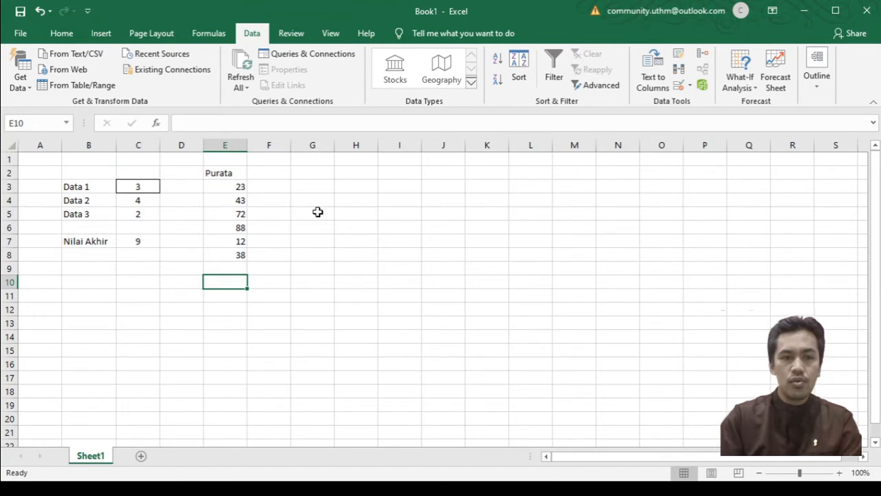
key("Left")
type("Pu")
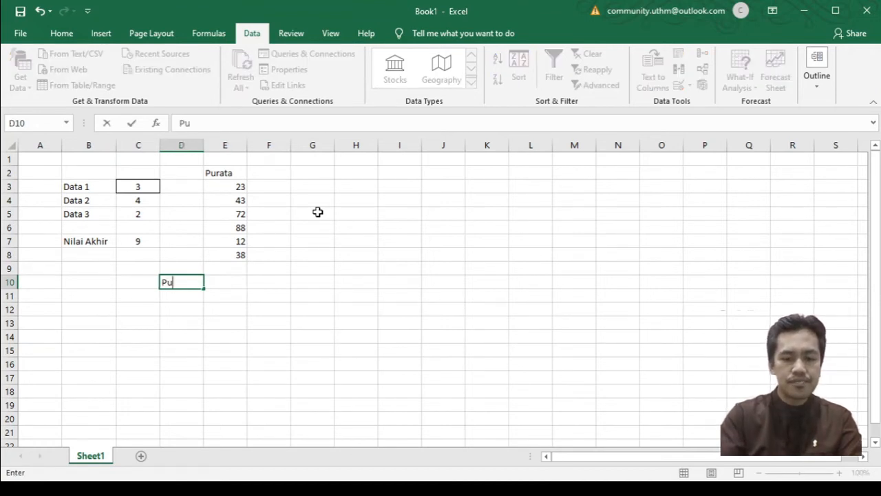
type("rata")
key("Tab")
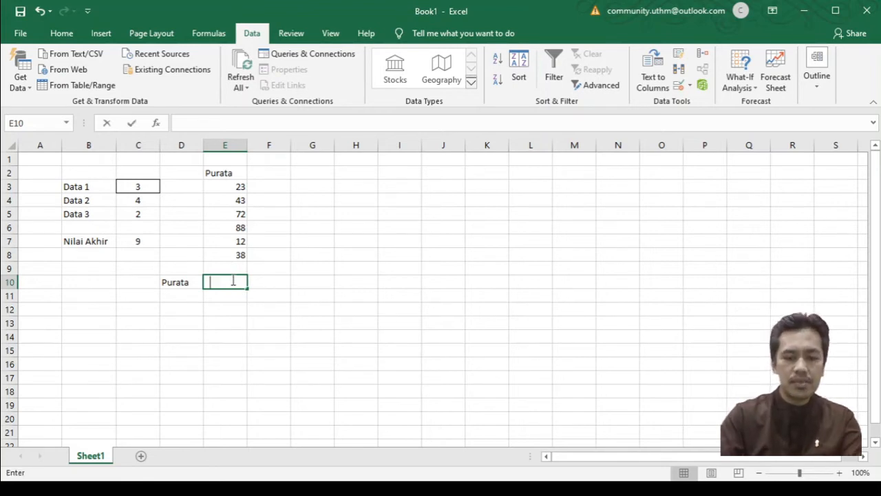
Step: Calculate the average of the values in E3:E8 in cell E10 with the AVERAGE function
type("=av")
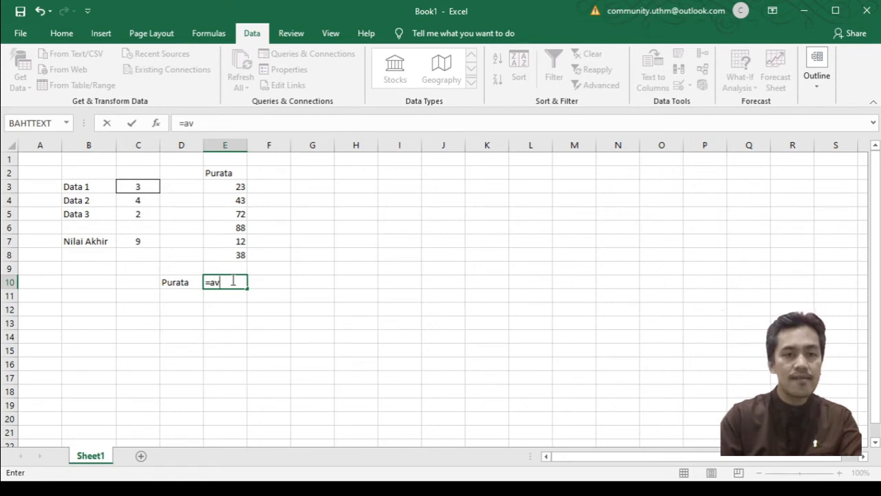
type("e")
key("Tab")
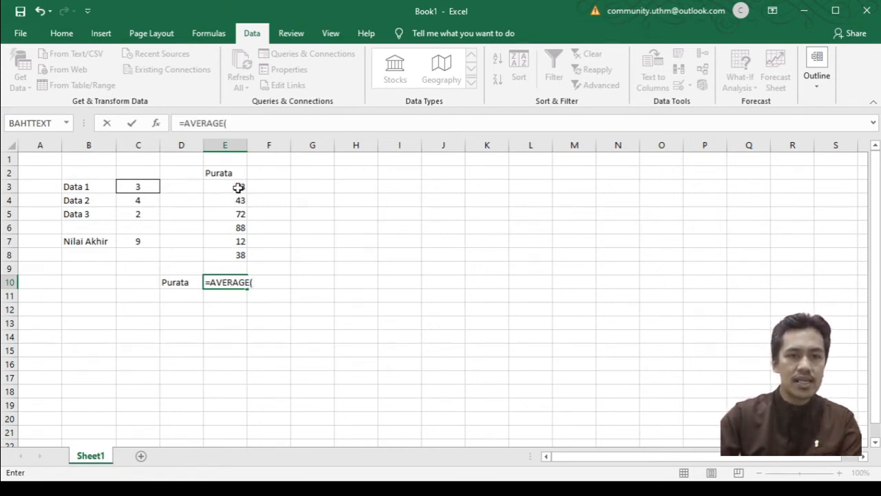
left_click_drag(236, 187, 235, 253)
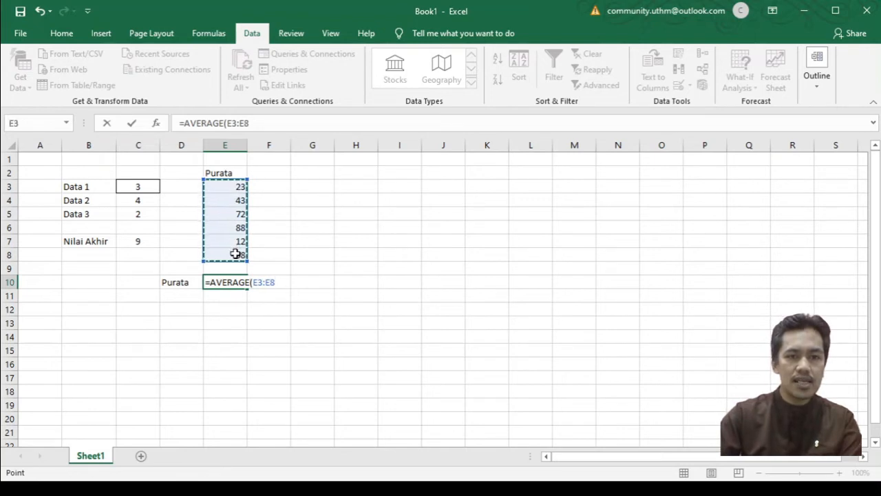
type(")")
key("Return")
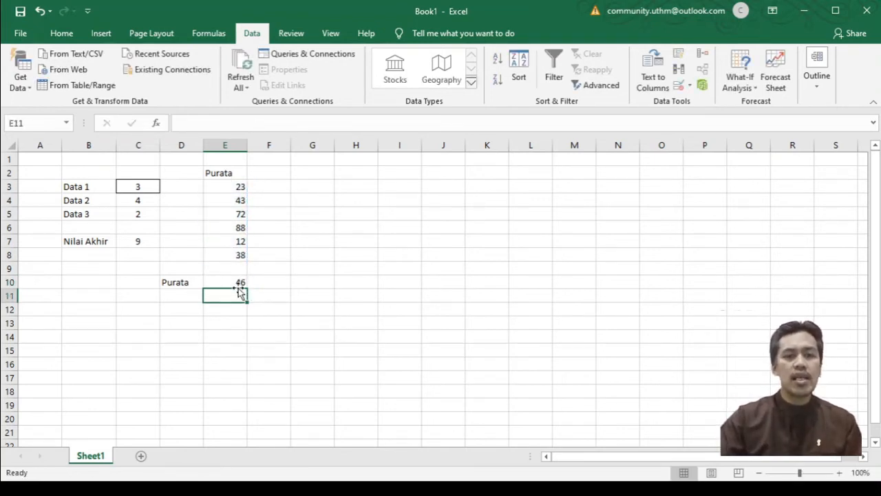
left_click(236, 283)
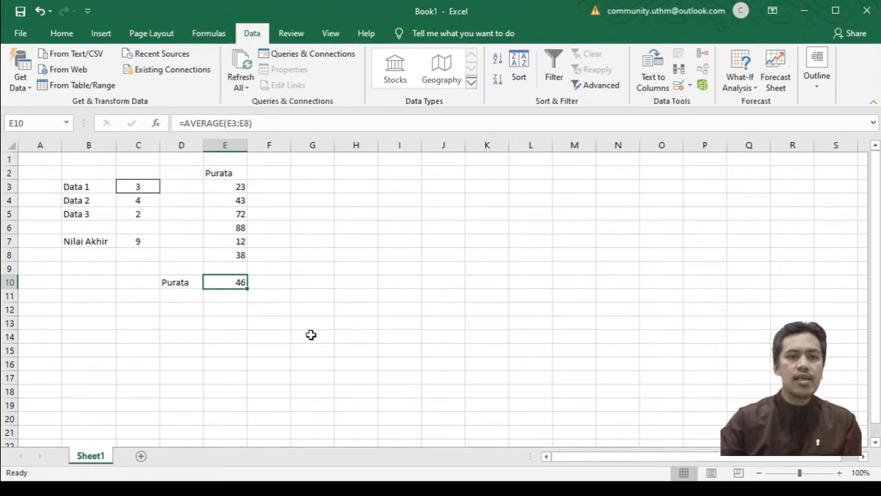
left_click(237, 227)
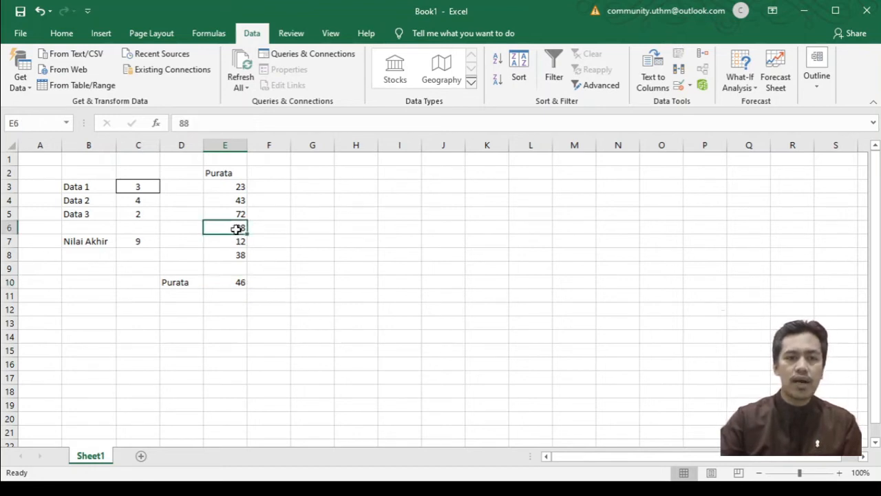
left_click(235, 241)
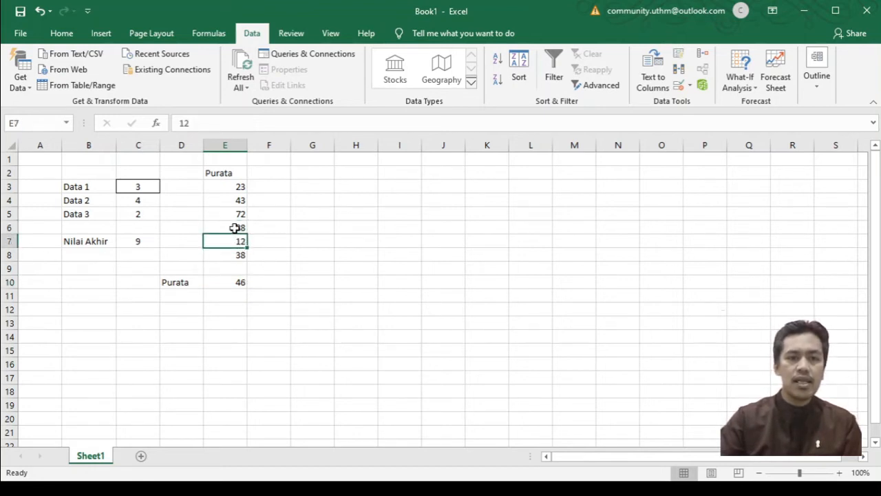
left_click(237, 228)
left_click(180, 187)
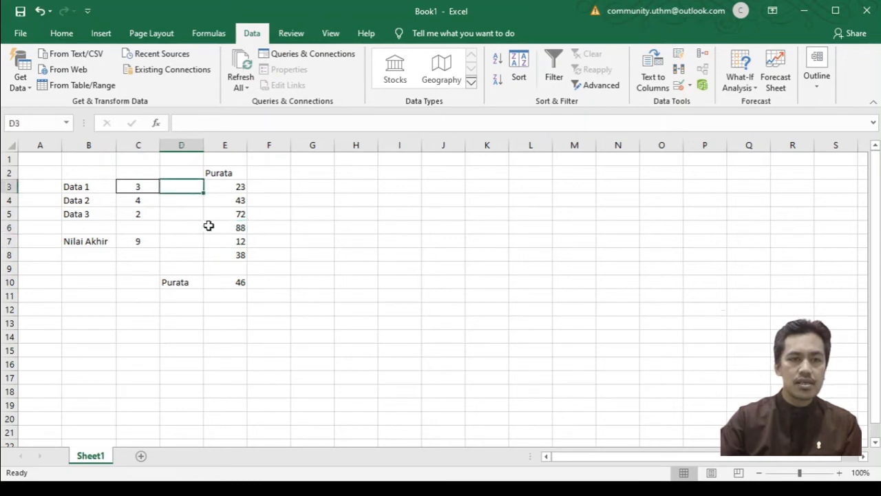
Step: Copy the labels Data 1 to Data 3 from B3:B5 to D3 and extend the series down to Data 6 in D8
left_click_drag(106, 190, 103, 213)
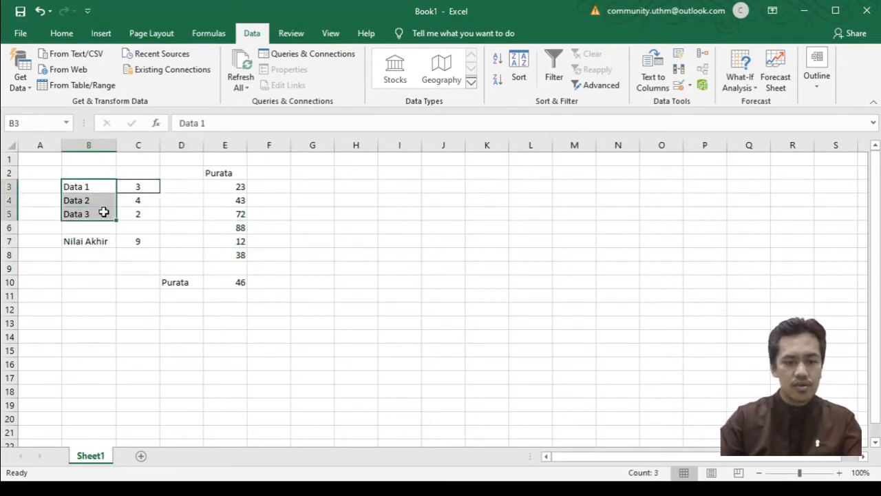
key("ctrl+c")
left_click(173, 188)
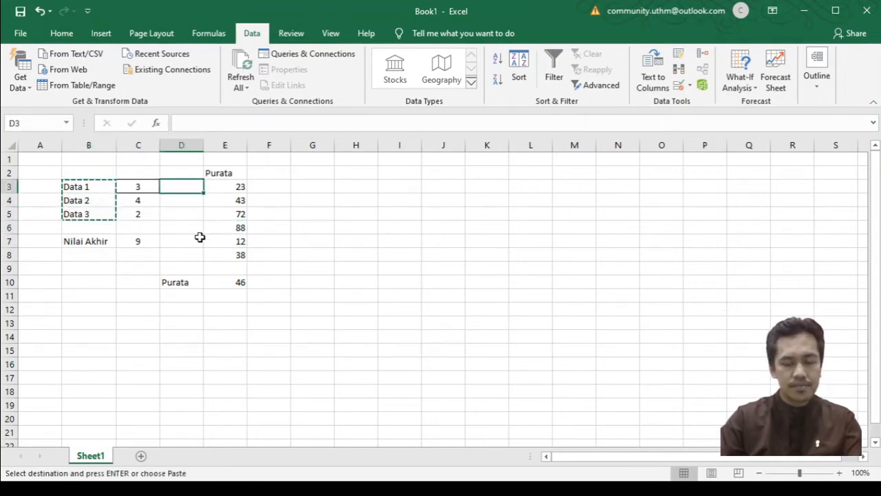
key("ctrl+v")
left_click(195, 214)
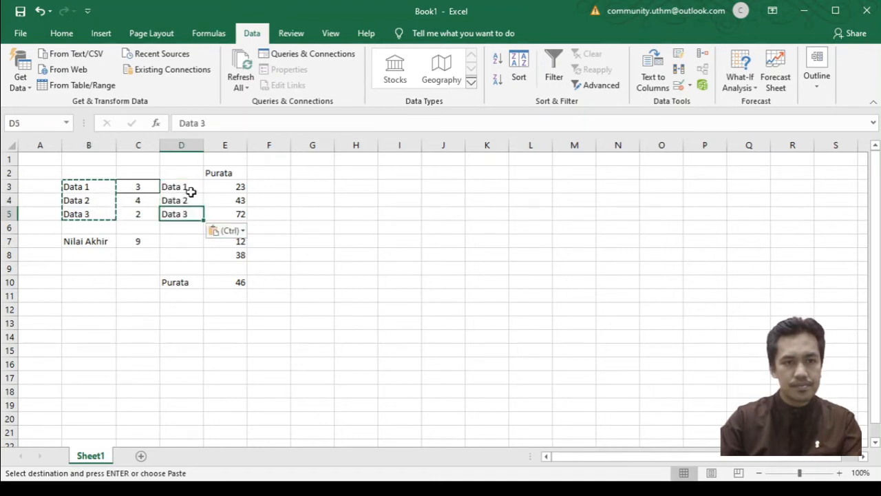
left_click_drag(190, 193, 203, 262)
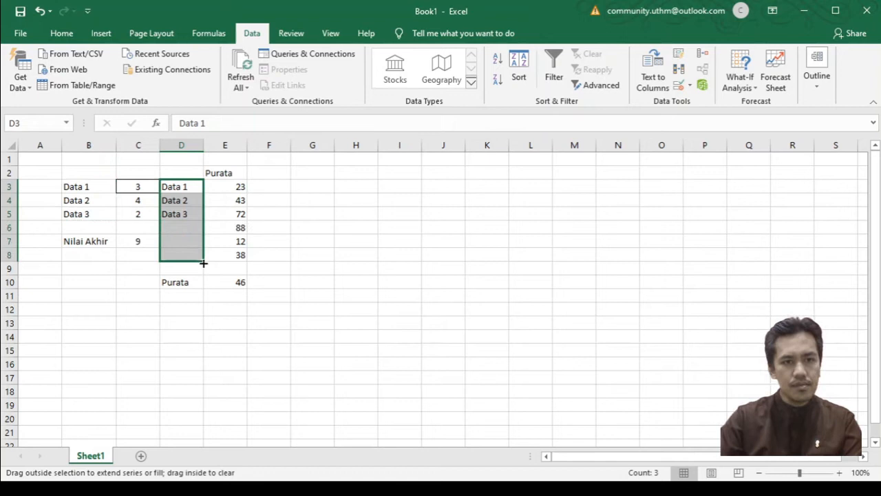
left_click(283, 267)
Step: Insert an empty column before column D to separate the Purata table from the first table
left_click(171, 145)
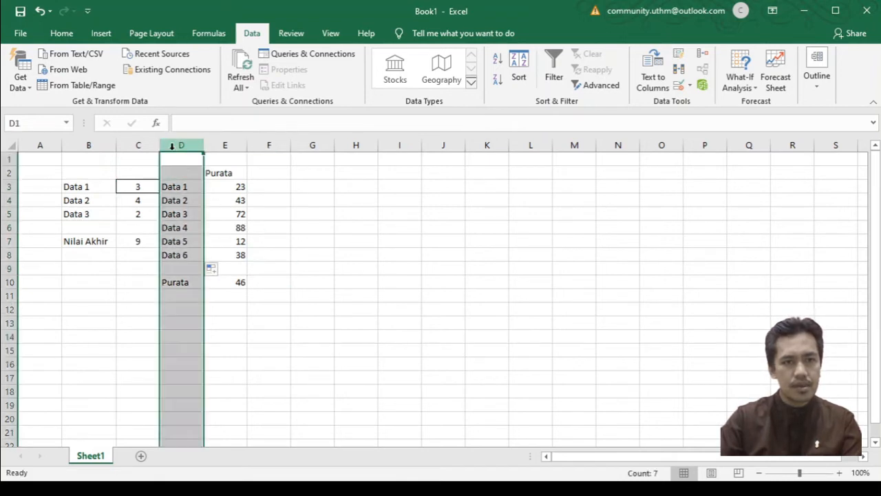
key("ctrl+shift+plus")
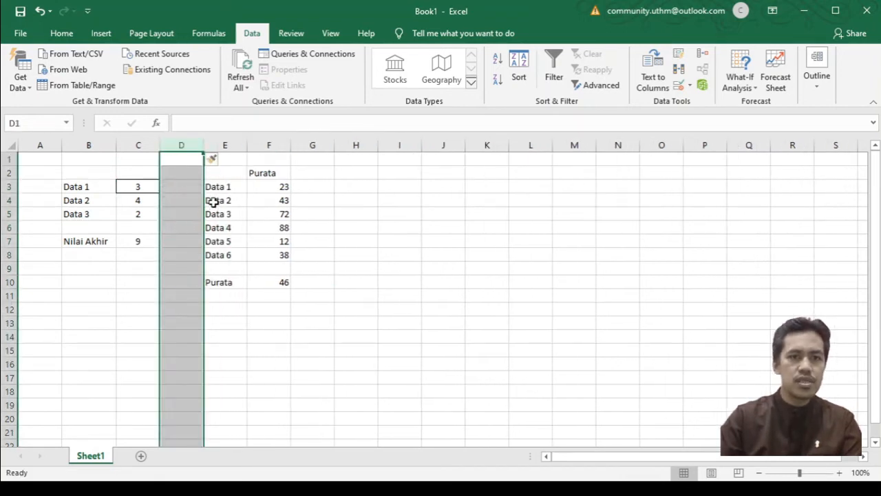
left_click(277, 211)
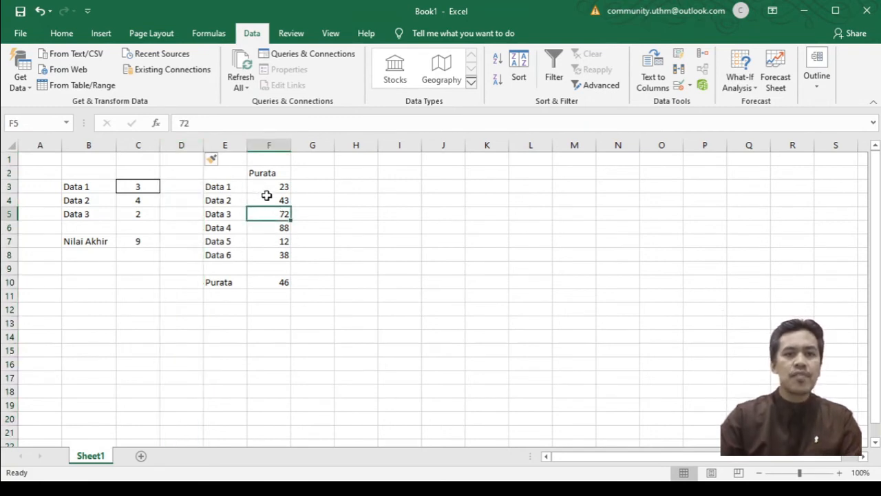
left_click(266, 196)
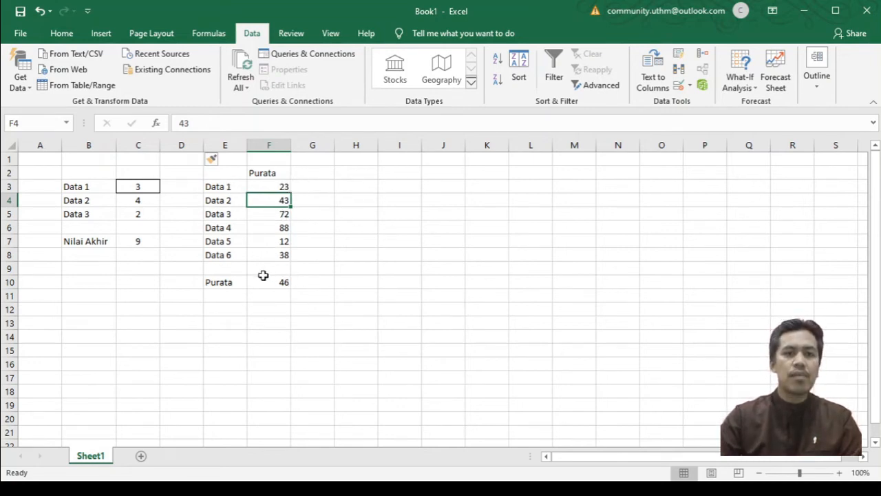
Step: Clear the Data 4 value in cell F6 of the Purata table
left_click(345, 264)
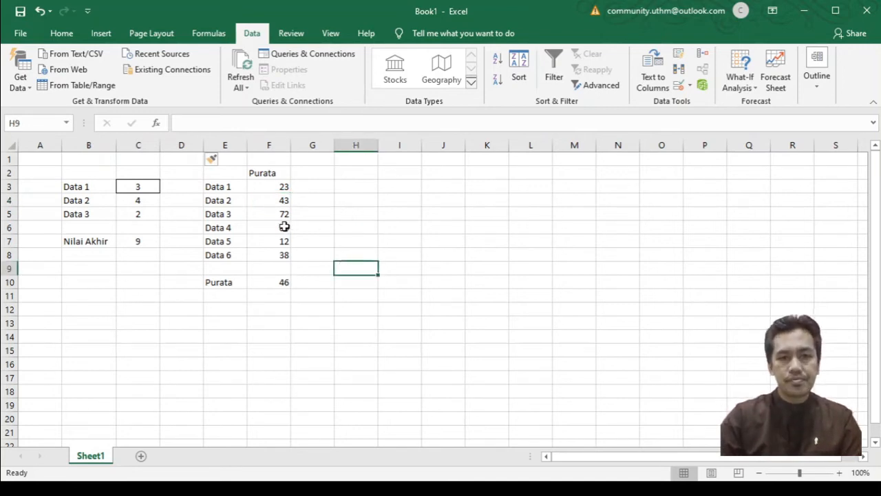
left_click(284, 227)
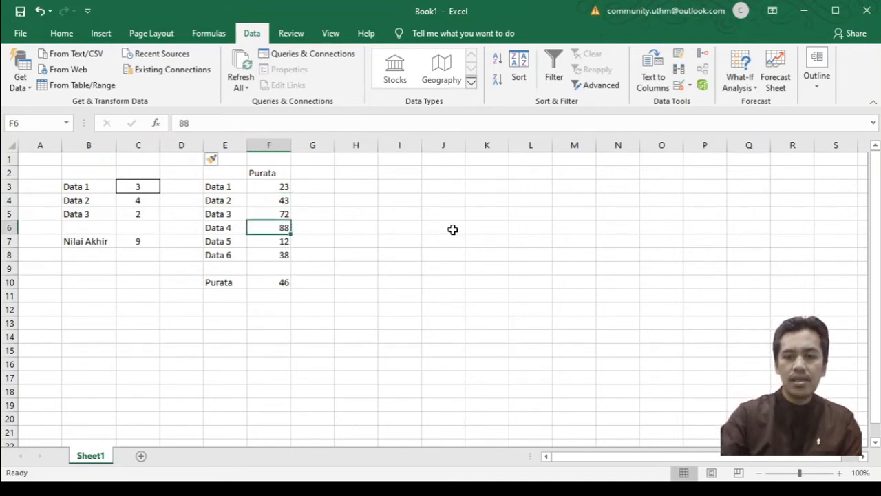
key("Delete")
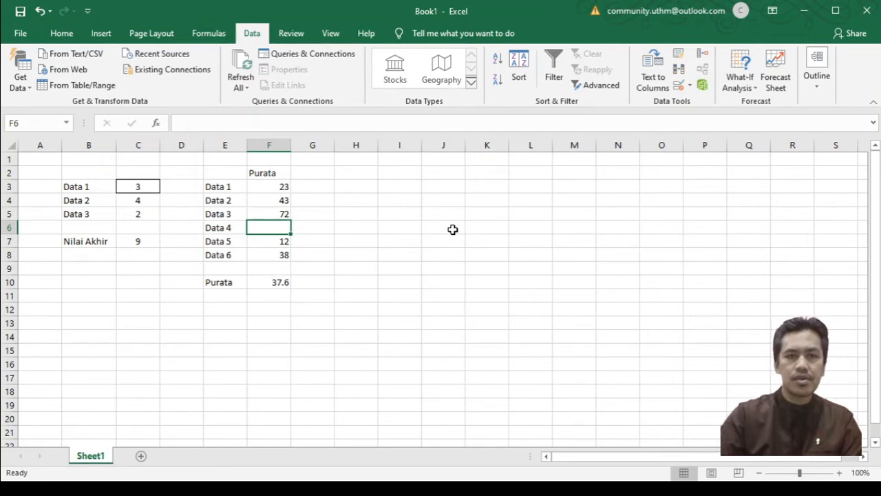
left_click(451, 229)
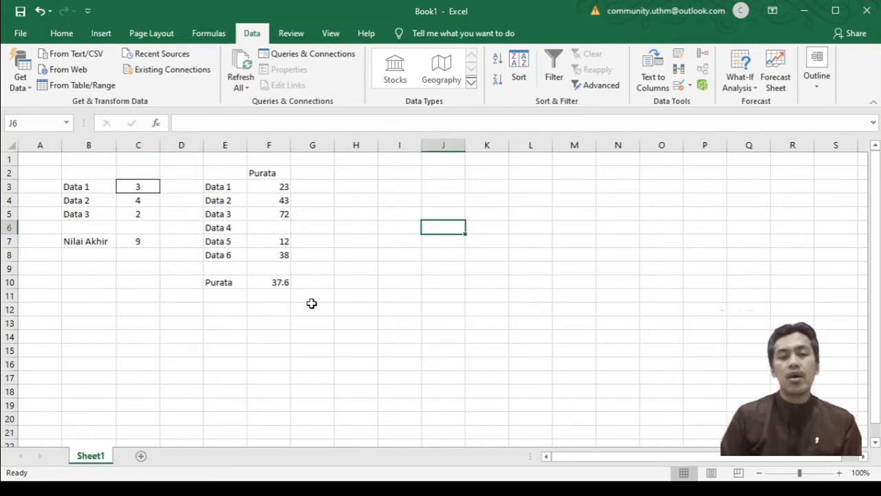
Step: Enter the note "Target purata 50" in cell H10 beside the average row
left_click(347, 285)
left_click(310, 284)
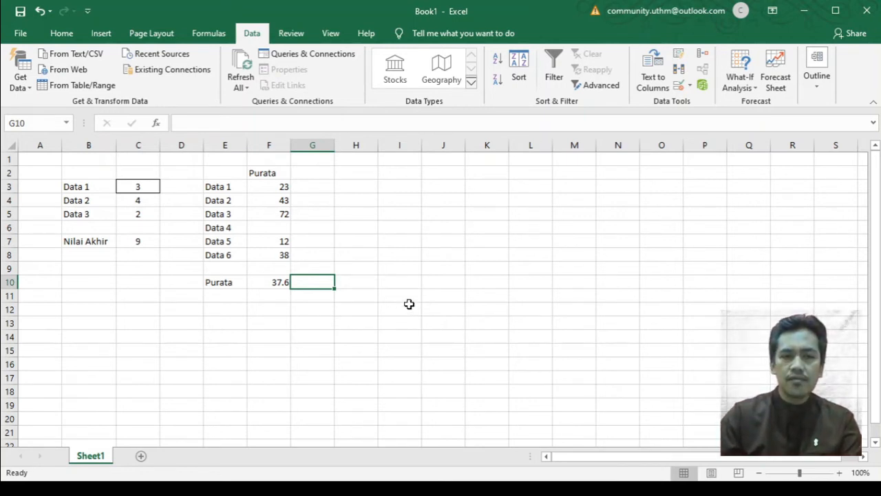
left_click(352, 284)
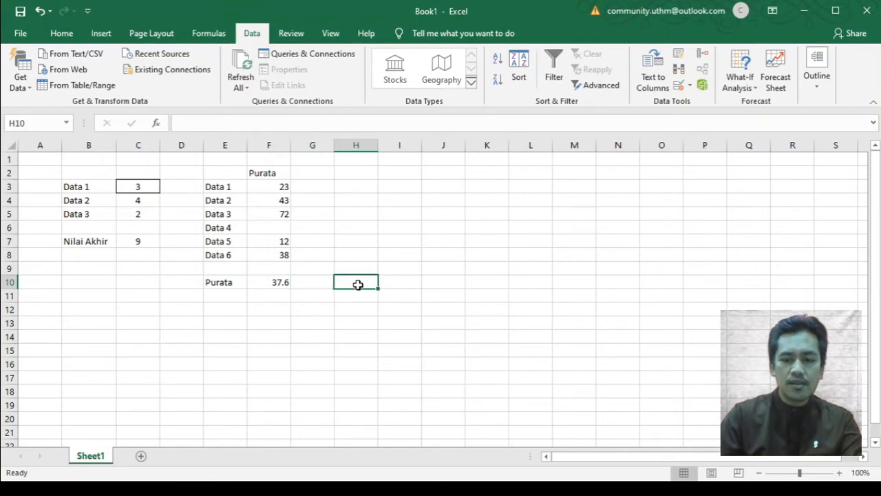
type("Target purata")
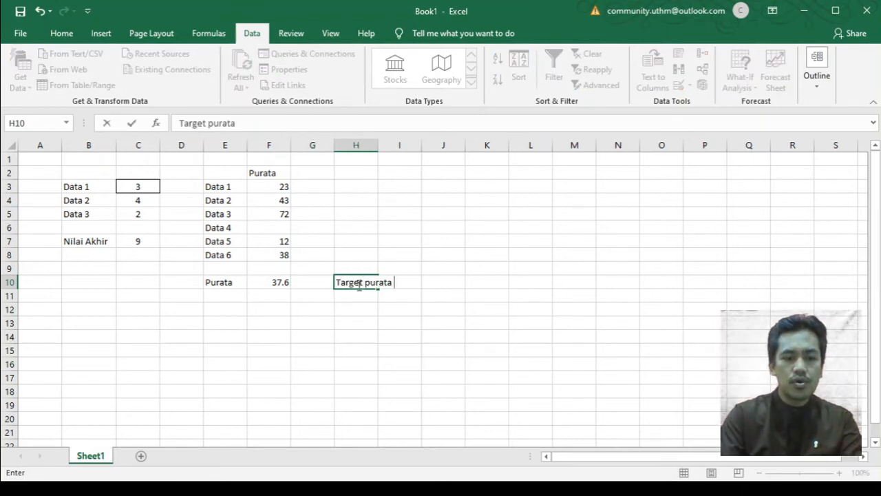
type(" 50")
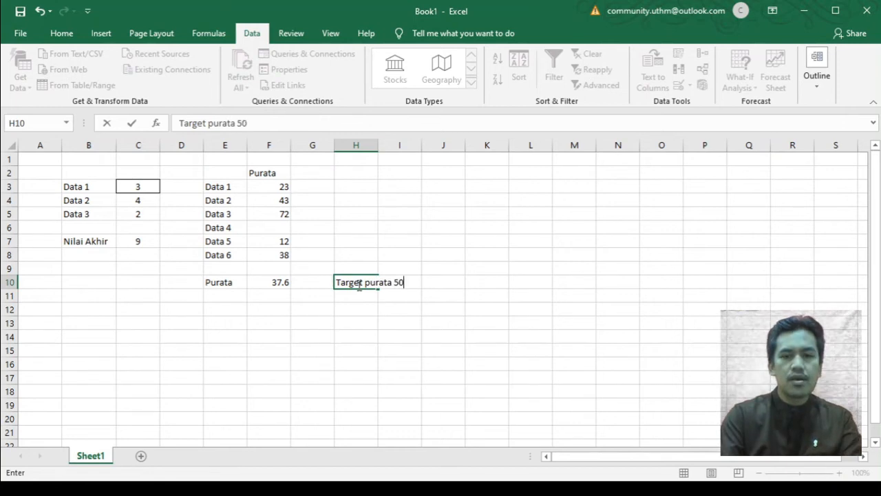
left_click(366, 325)
left_click(284, 230)
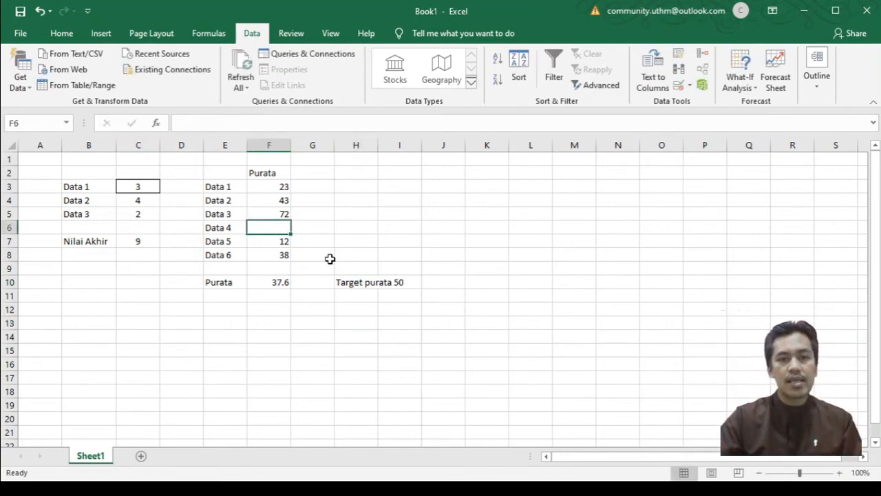
Step: Extend the note in H10 to read "Target purata 50, berapa nilai Data 4?"
left_click(341, 284)
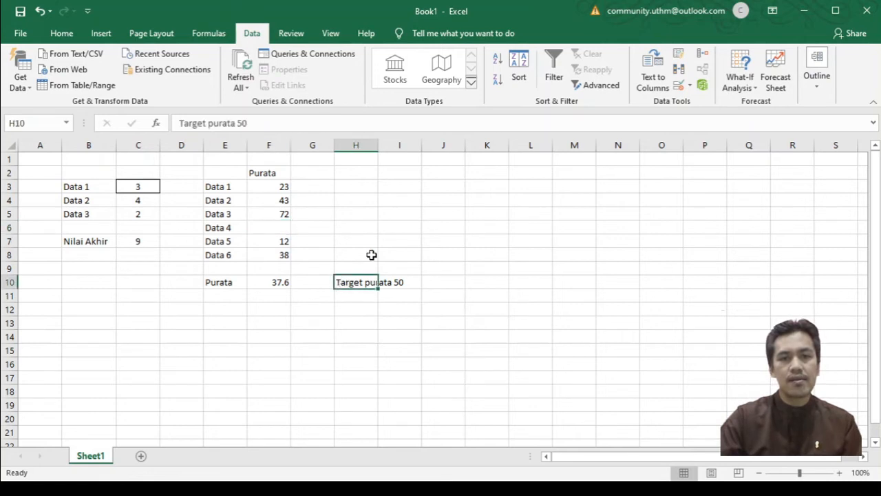
left_click(294, 124)
type(", ")
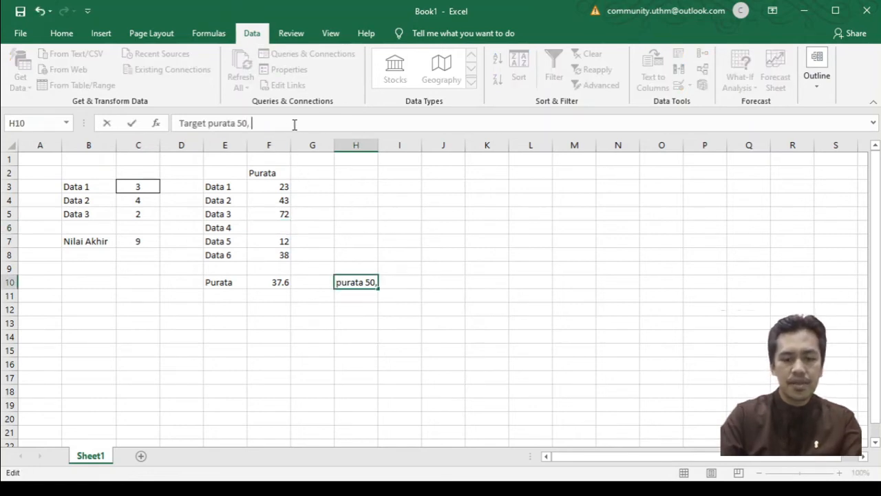
type("berapa ")
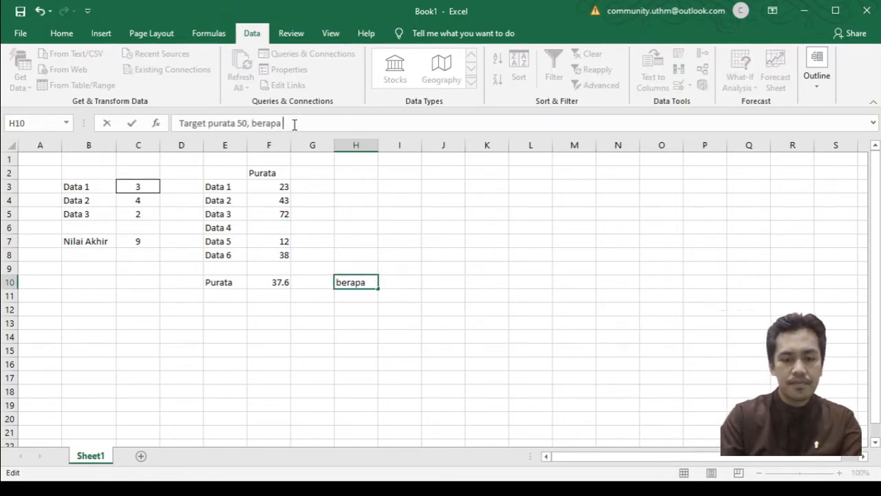
type("nilai Data 4?")
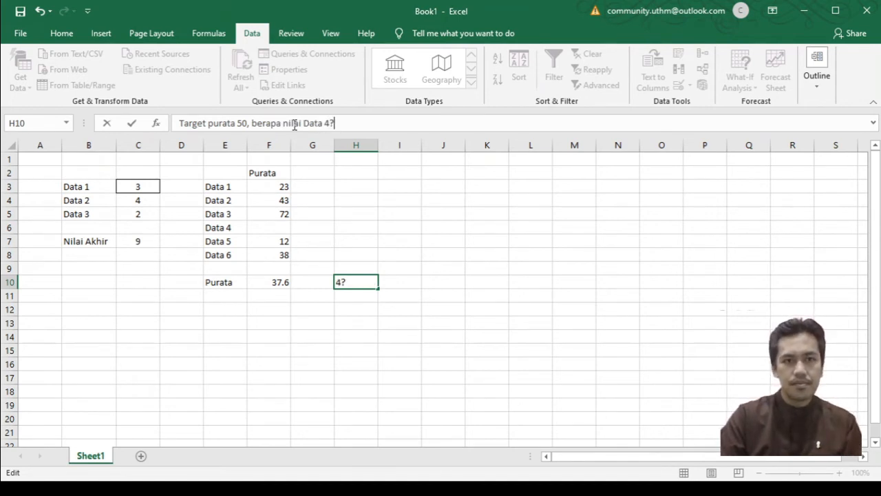
key("Return")
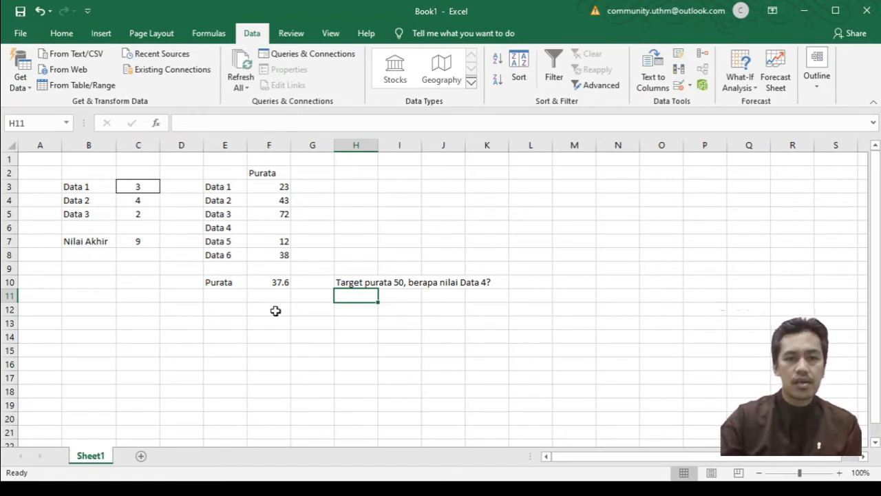
Step: Use Goal Seek to set the average in F10 to 50 by changing the Data 4 cell F6, and keep the solution
left_click(284, 224)
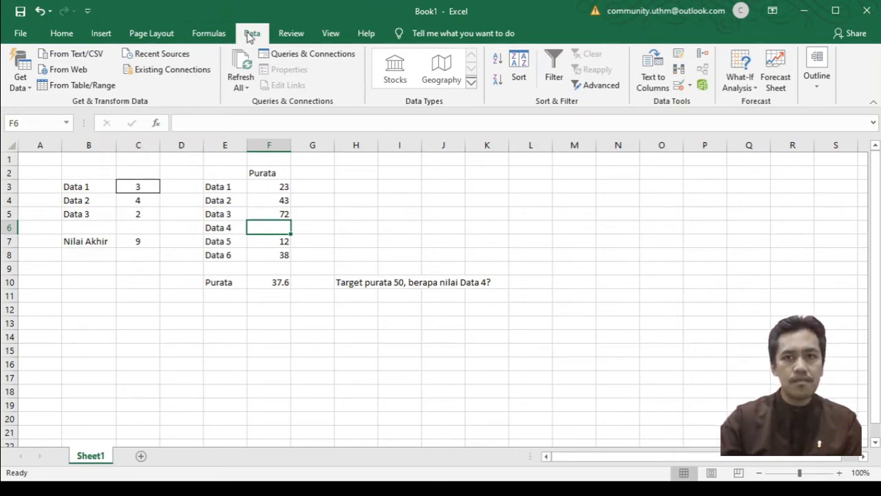
left_click(750, 85)
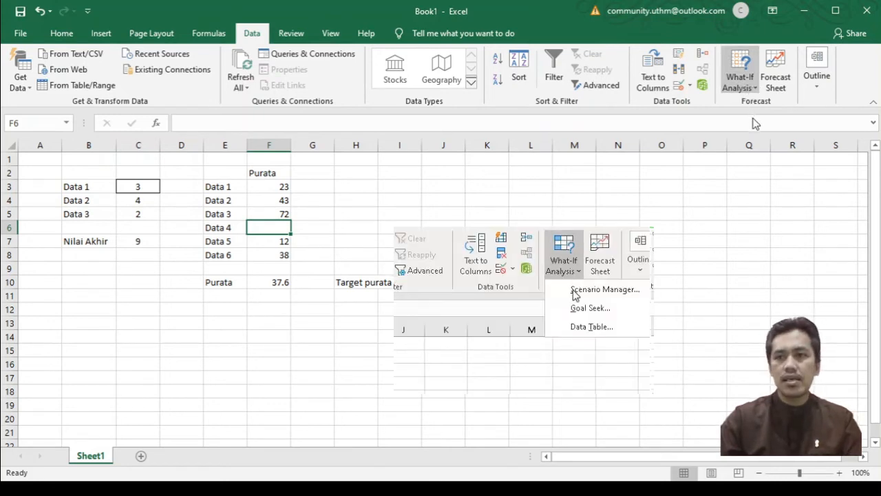
left_click(756, 122)
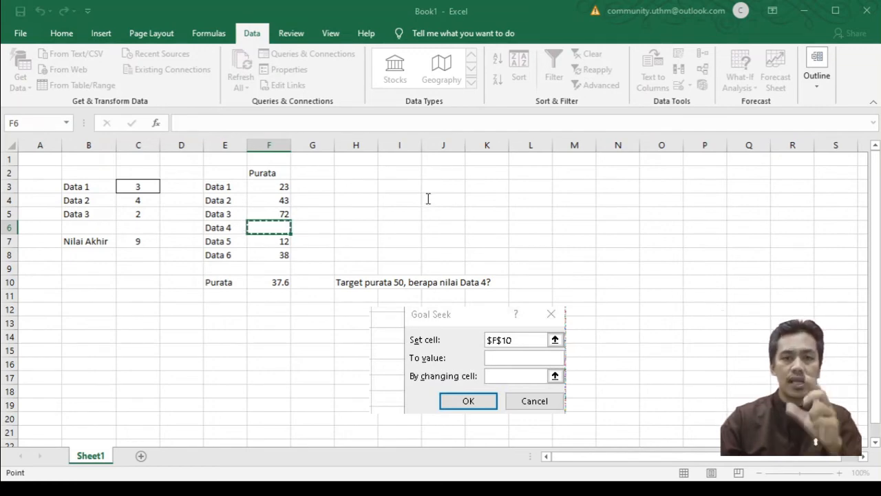
left_click(274, 284)
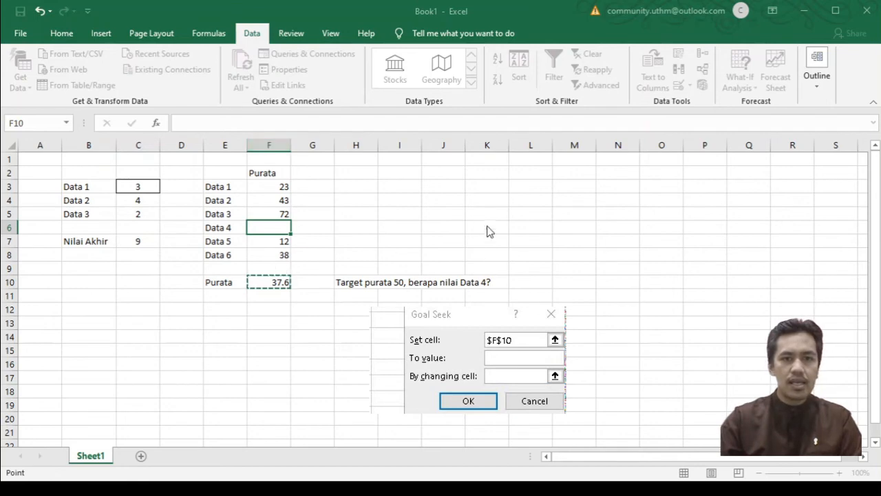
left_click(503, 358)
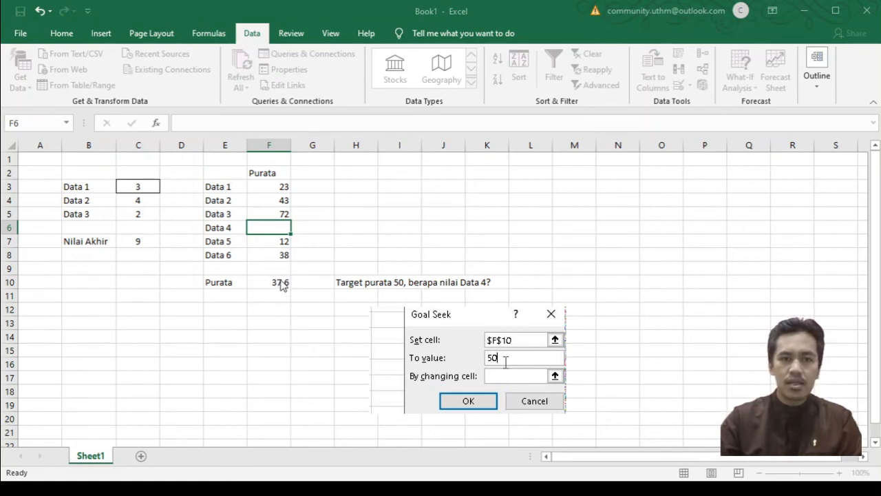
left_click(434, 229)
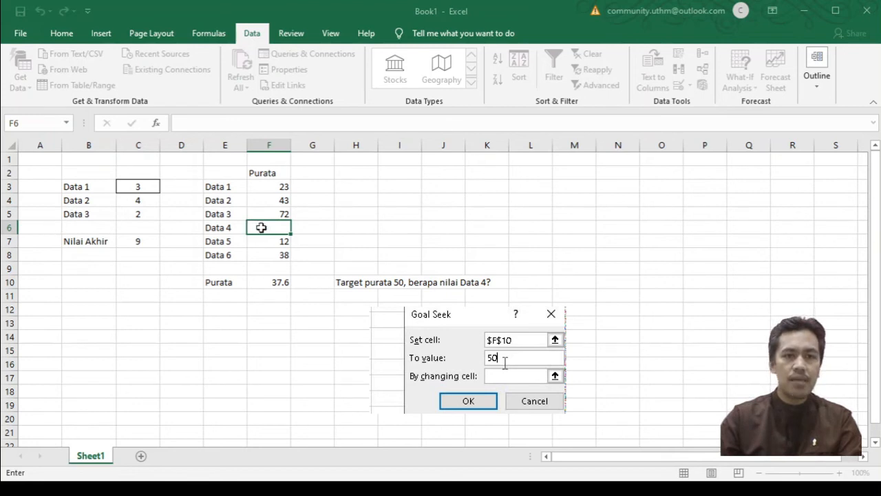
left_click(502, 375)
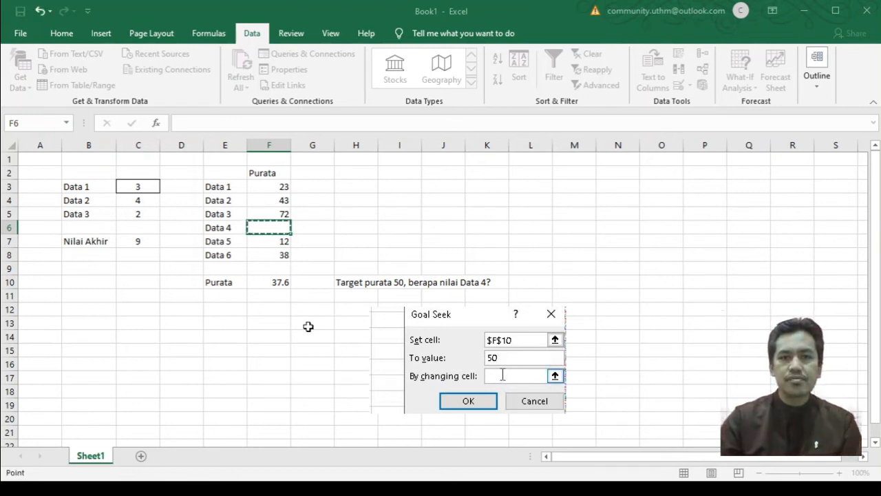
left_click(269, 227)
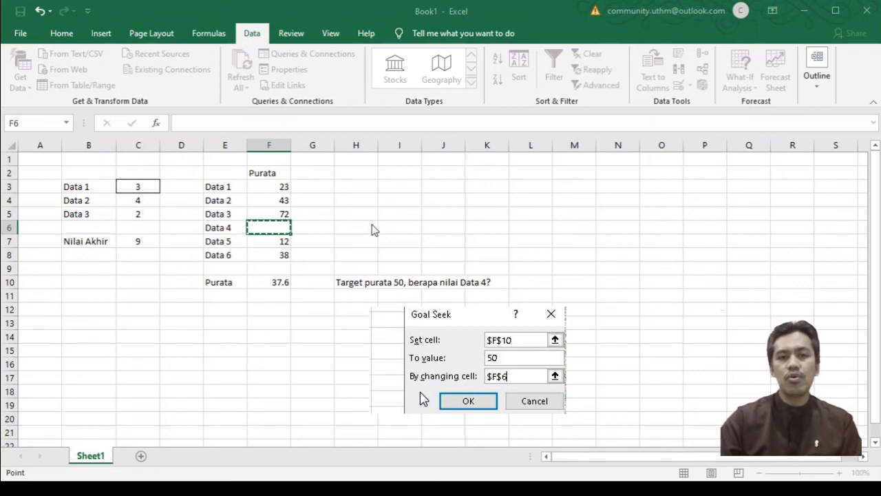
left_click(468, 401)
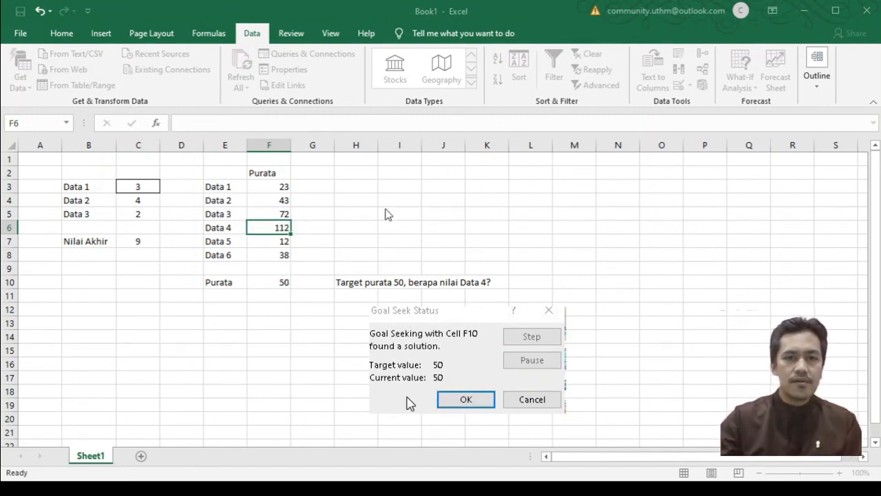
key("Return")
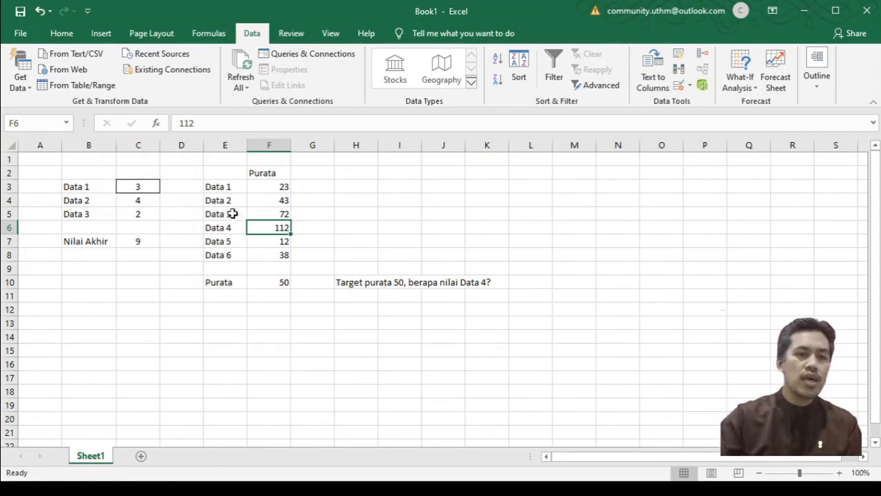
Step: Review the formulas behind the Nilai Akhir total in C7 and the Purata average in F10
left_click(145, 241)
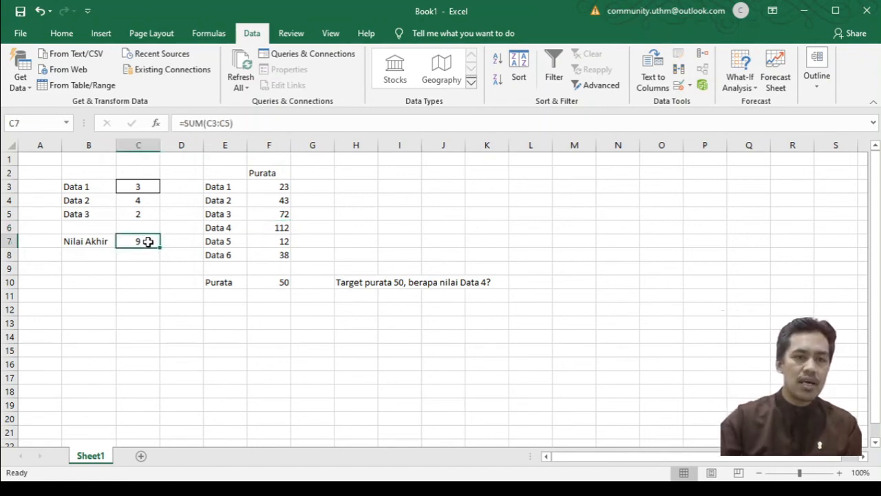
left_click(280, 285)
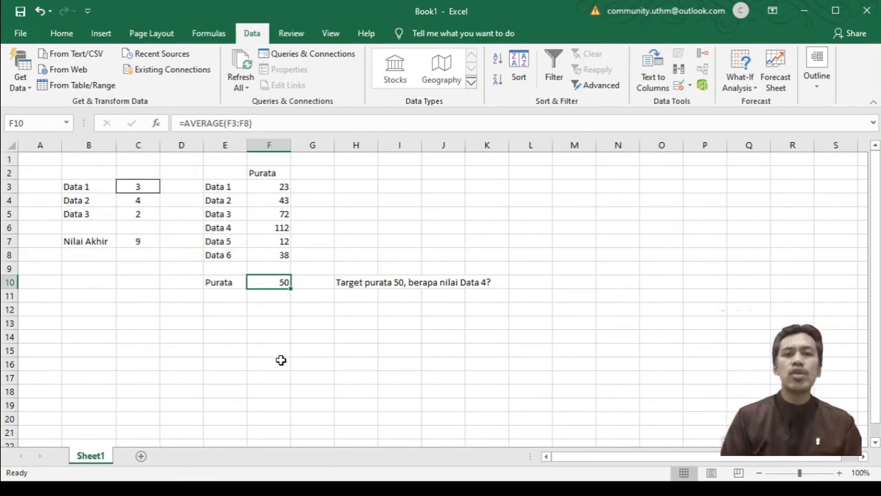